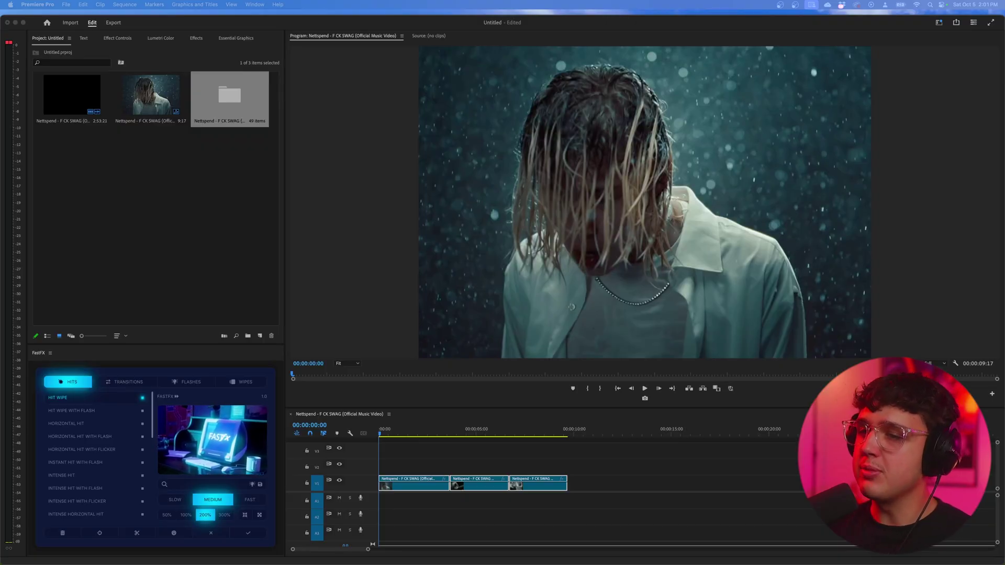
{"action": "left_click_drag", "start_coordinate": [387, 432], "coordinate": [419, 448]}
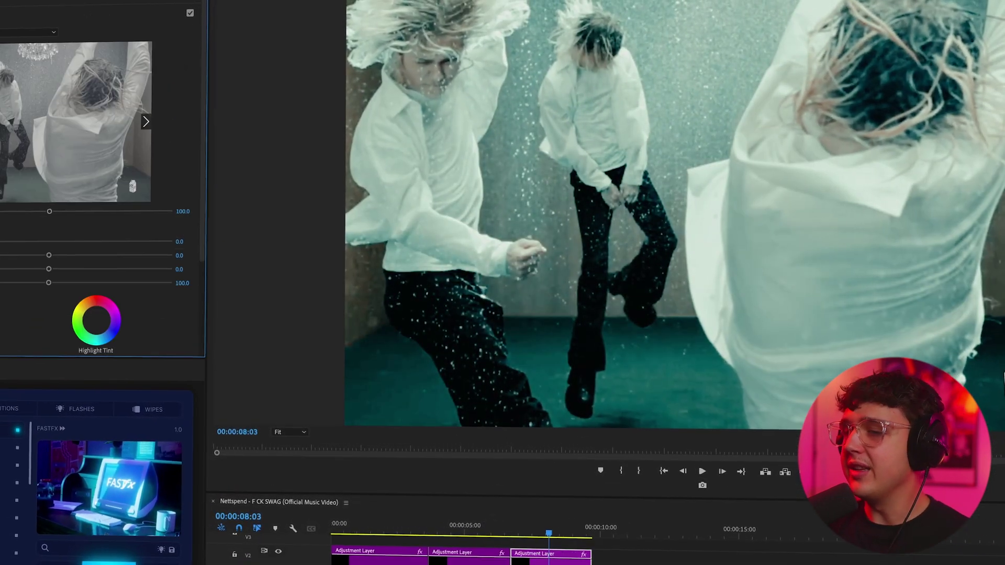
{"action": "scroll", "coordinate": [100, 183], "scroll_direction": "down", "scroll_amount": 5}
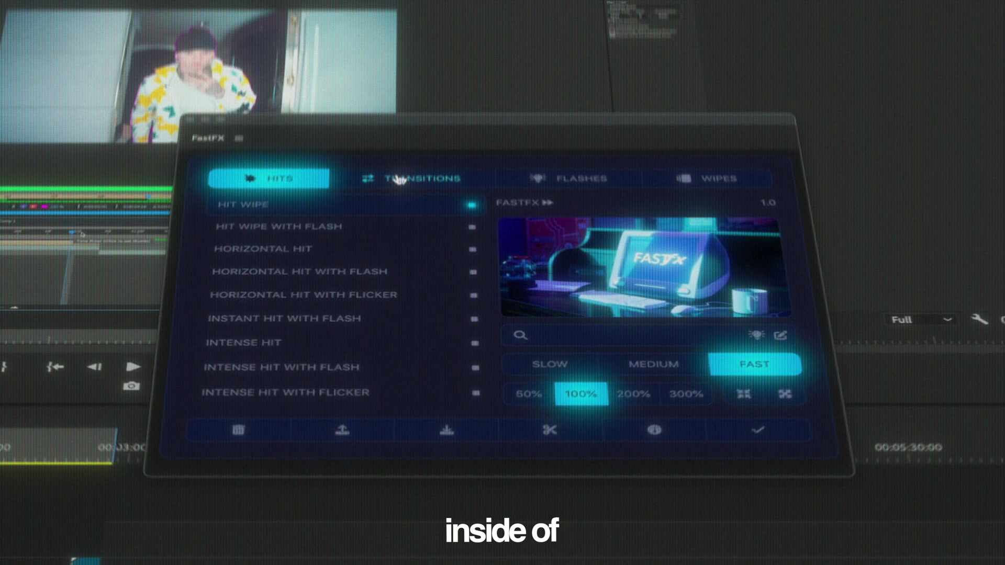
{"action": "left_click", "coordinate": [399, 179]}
{"action": "scroll", "coordinate": [399, 249], "scroll_direction": "down", "scroll_amount": 10}
{"action": "left_click", "coordinate": [633, 393]}
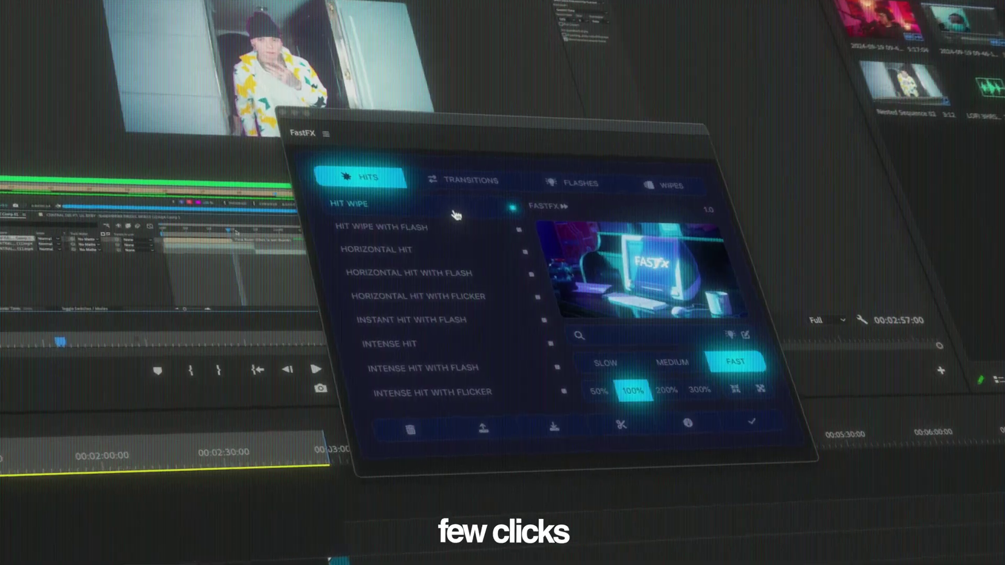
{"action": "scroll", "coordinate": [478, 321], "scroll_direction": "down", "scroll_amount": 10}
{"action": "left_click", "coordinate": [356, 246]}
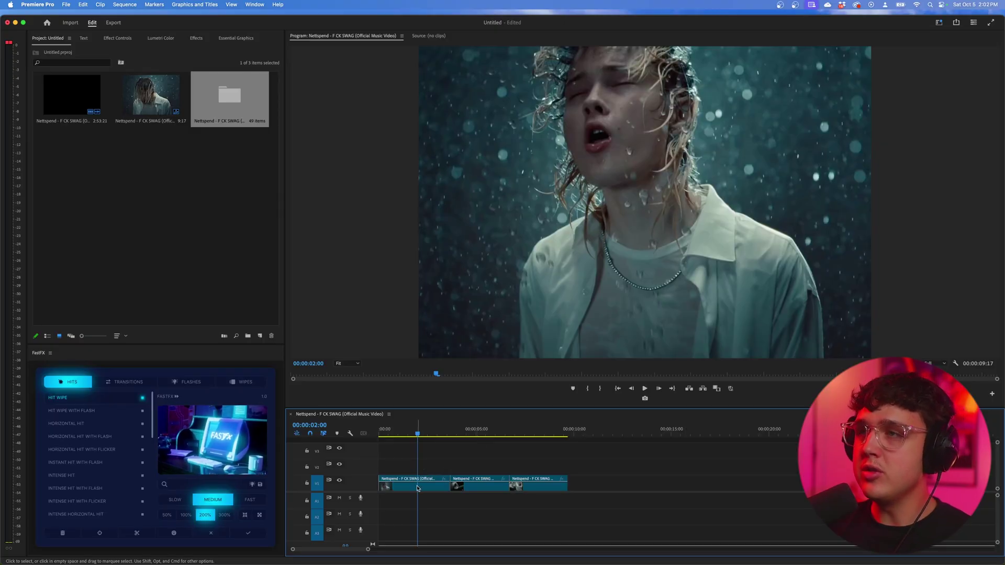
Flatten the first clip with Lumetri basic correction: saturation 40, contrast -100 and shadows about 81.
{"action": "left_click", "coordinate": [414, 488]}
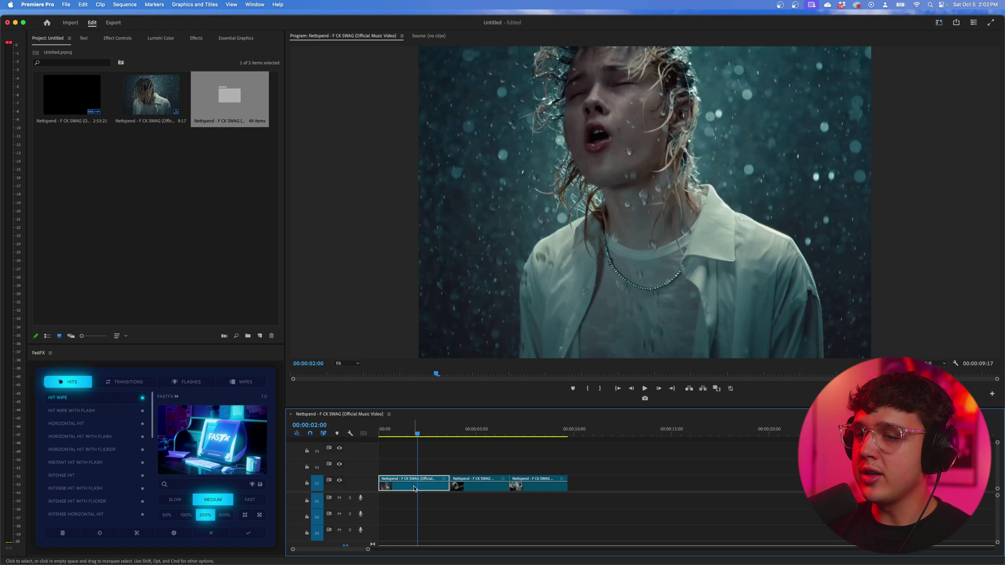
{"action": "left_click", "coordinate": [162, 38]}
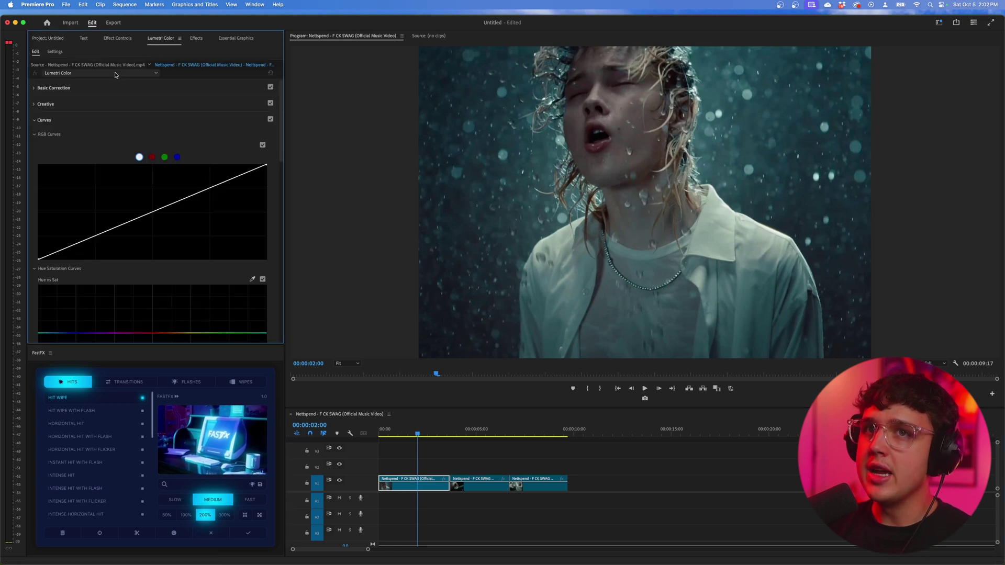
{"action": "left_click", "coordinate": [58, 88]}
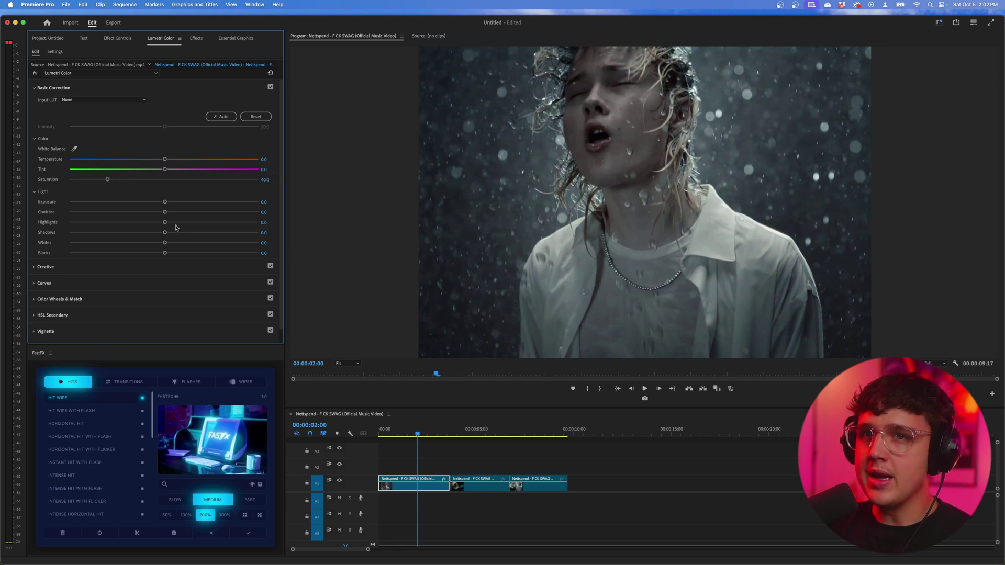
{"action": "left_click_drag", "start_coordinate": [154, 213], "coordinate": [78, 214]}
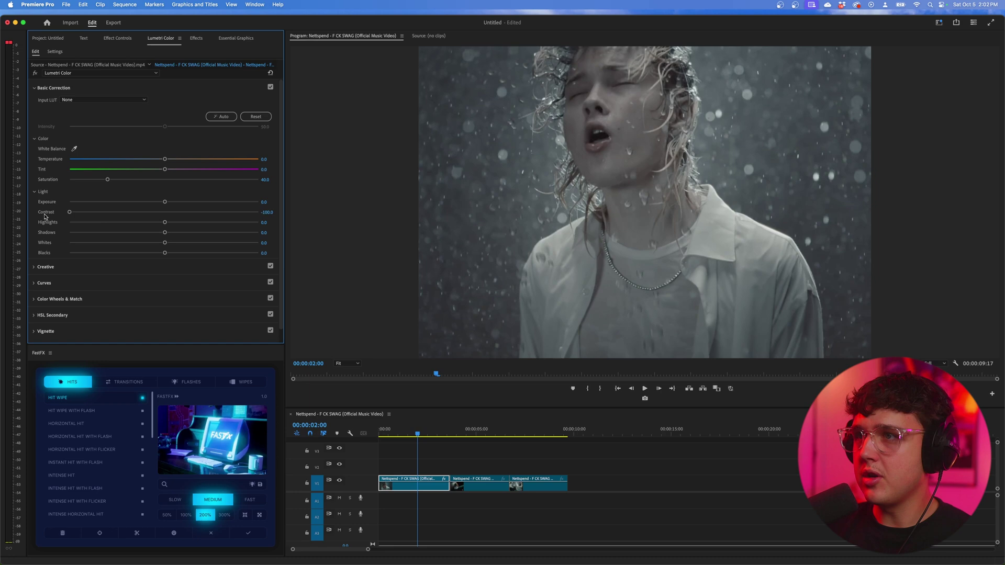
{"action": "left_click_drag", "start_coordinate": [166, 234], "coordinate": [234, 233]}
{"action": "mouse_move", "coordinate": [418, 434]}
{"action": "left_mouse_down"}
{"action": "mouse_move", "coordinate": [435, 434]}
{"action": "mouse_move", "coordinate": [401, 437]}
{"action": "left_mouse_up"}
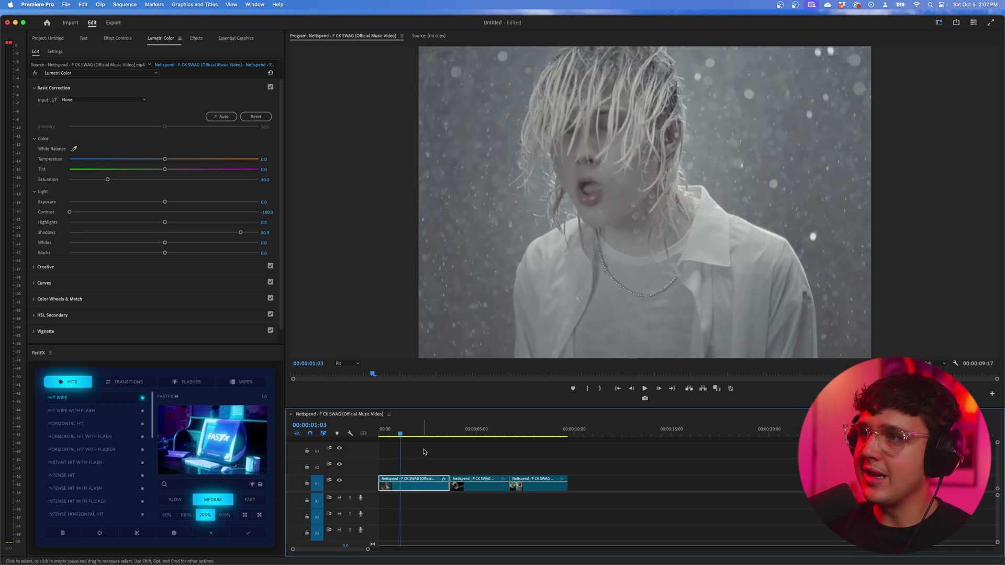
Copy the first clip's attributes, including Lumetri Color, onto the second and third clips.
{"action": "left_click", "coordinate": [414, 434]}
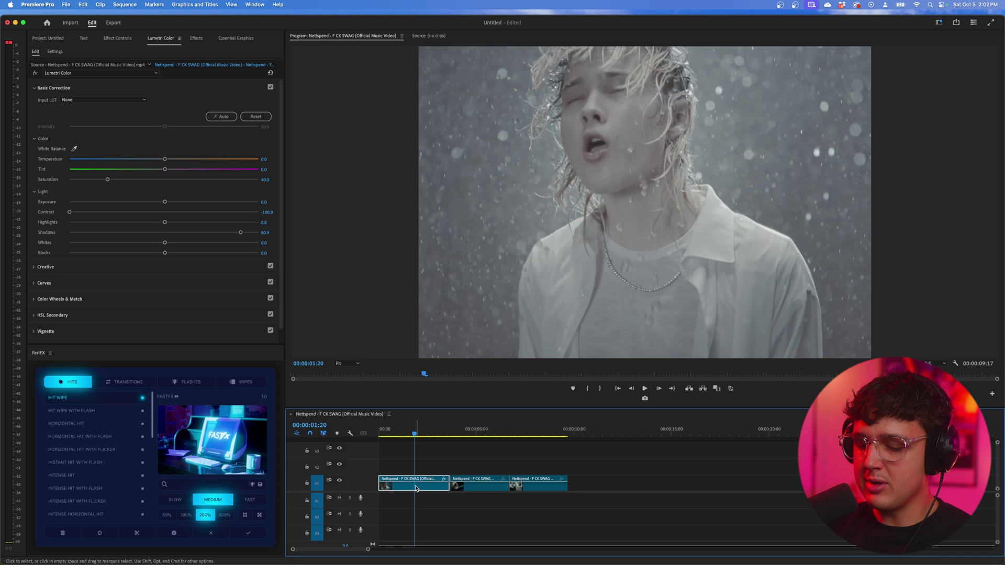
{"action": "left_click_drag", "start_coordinate": [620, 456], "coordinate": [479, 488]}
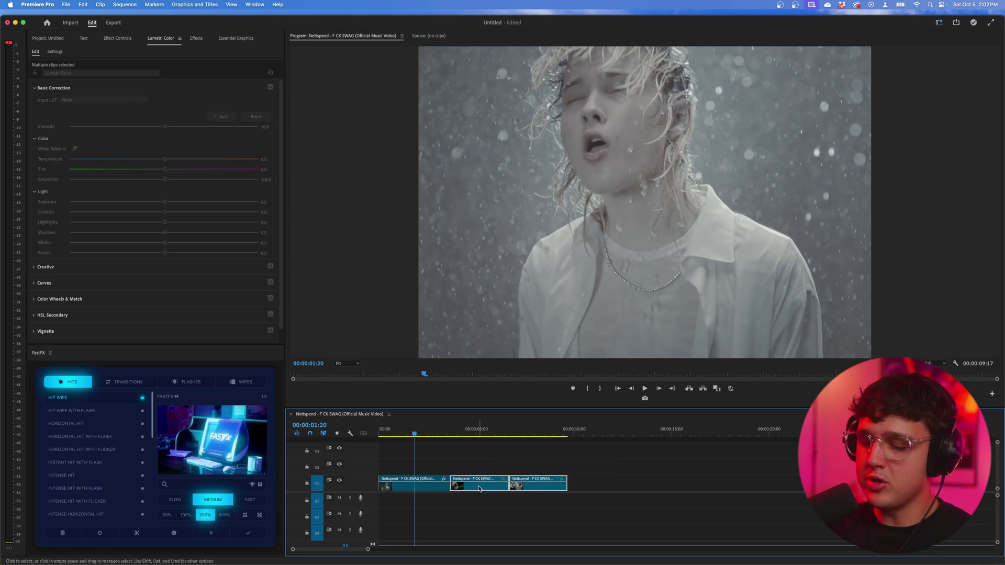
{"action": "key", "text": "super+alt+v"}
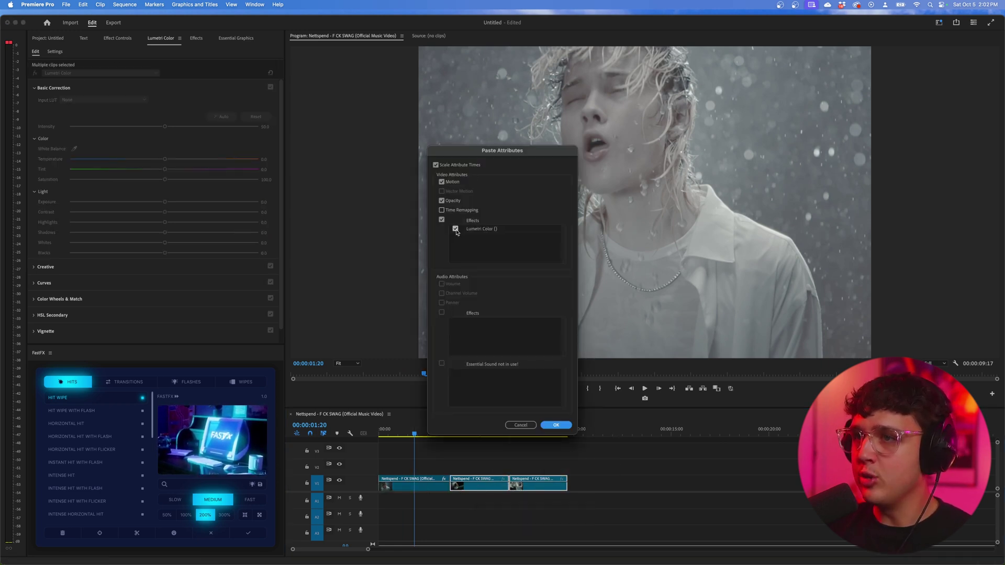
{"action": "left_click", "coordinate": [556, 425]}
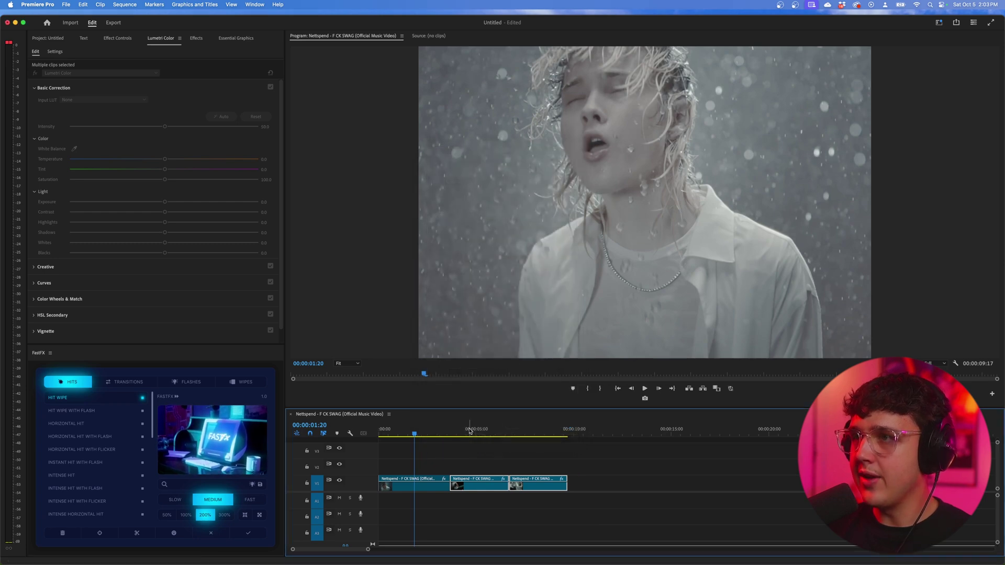
{"action": "mouse_move", "coordinate": [414, 434]}
{"action": "left_mouse_down"}
{"action": "mouse_move", "coordinate": [545, 439]}
{"action": "mouse_move", "coordinate": [416, 444]}
{"action": "left_mouse_up"}
Create a new adjustment layer in the project with the default settings.
{"action": "left_click", "coordinate": [437, 460]}
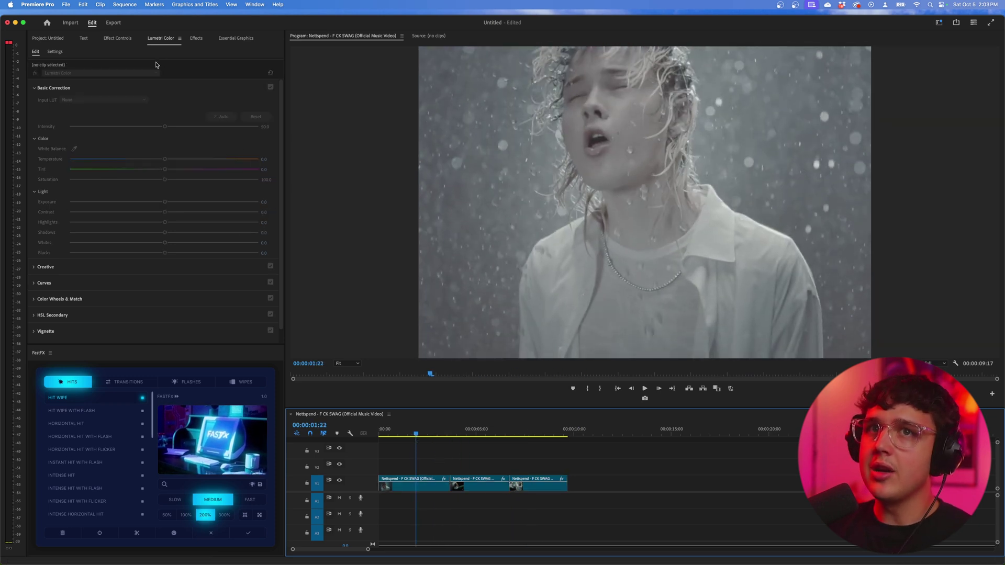
{"action": "left_click", "coordinate": [56, 38]}
{"action": "right_click", "coordinate": [127, 164]}
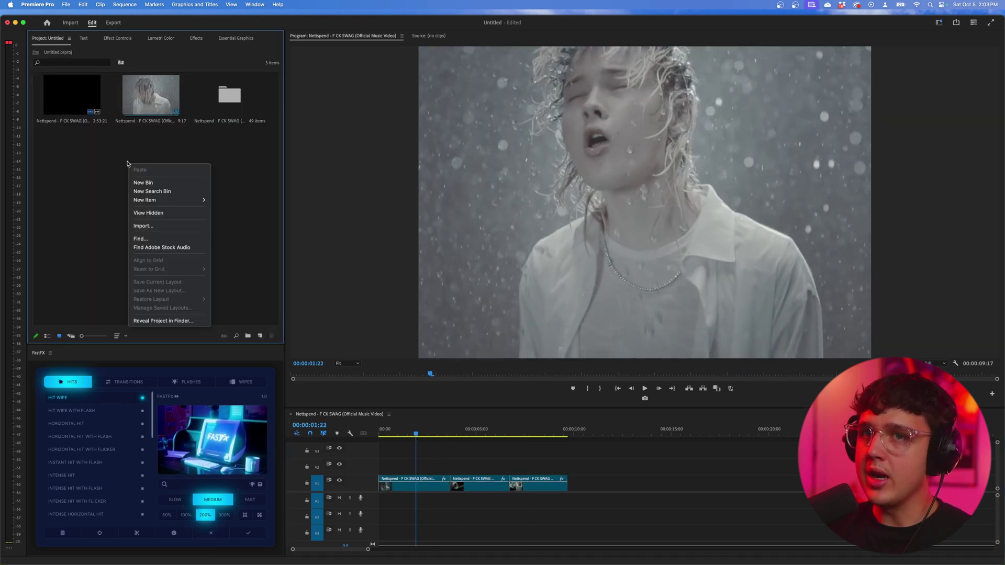
{"action": "mouse_move", "coordinate": [144, 201]}
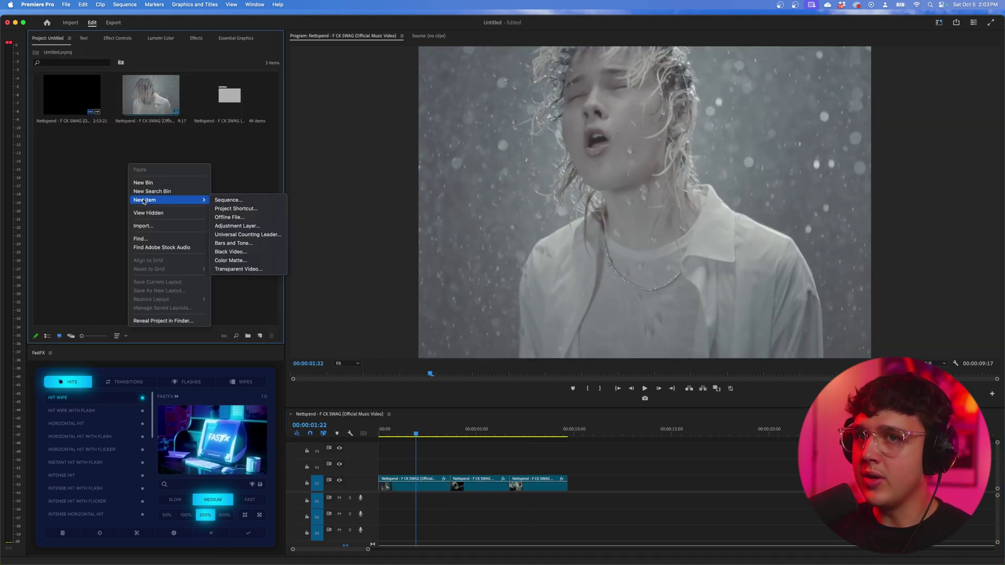
{"action": "left_click", "coordinate": [237, 226]}
{"action": "left_click", "coordinate": [550, 326]}
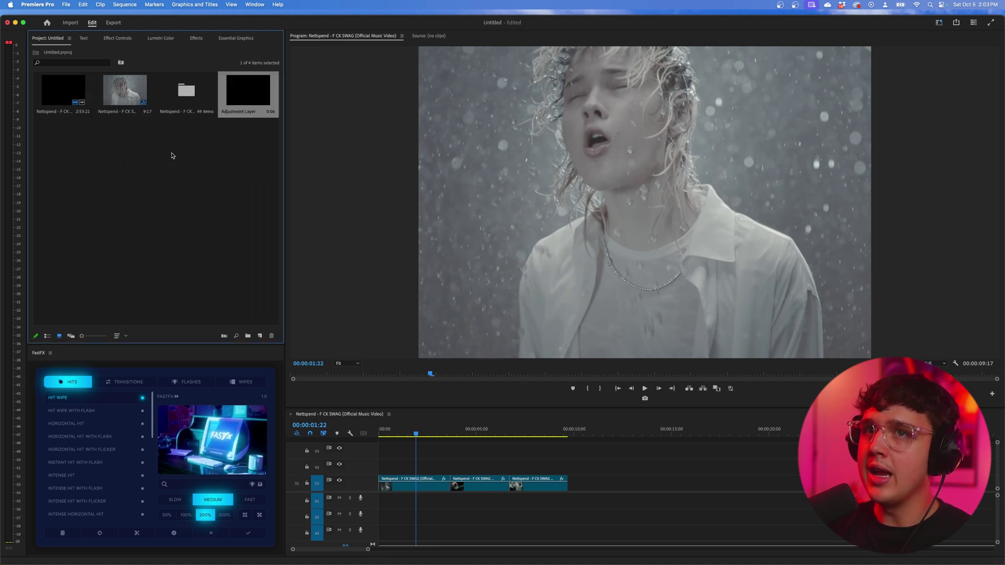
Place the adjustment layer on the track above all three clips and cut it at both clip boundaries.
{"action": "left_click_drag", "start_coordinate": [365, 416], "coordinate": [454, 466]}
{"action": "key", "text": "c"}
{"action": "left_click", "coordinate": [451, 452]}
{"action": "left_click", "coordinate": [509, 454]}
{"action": "key", "text": "v"}
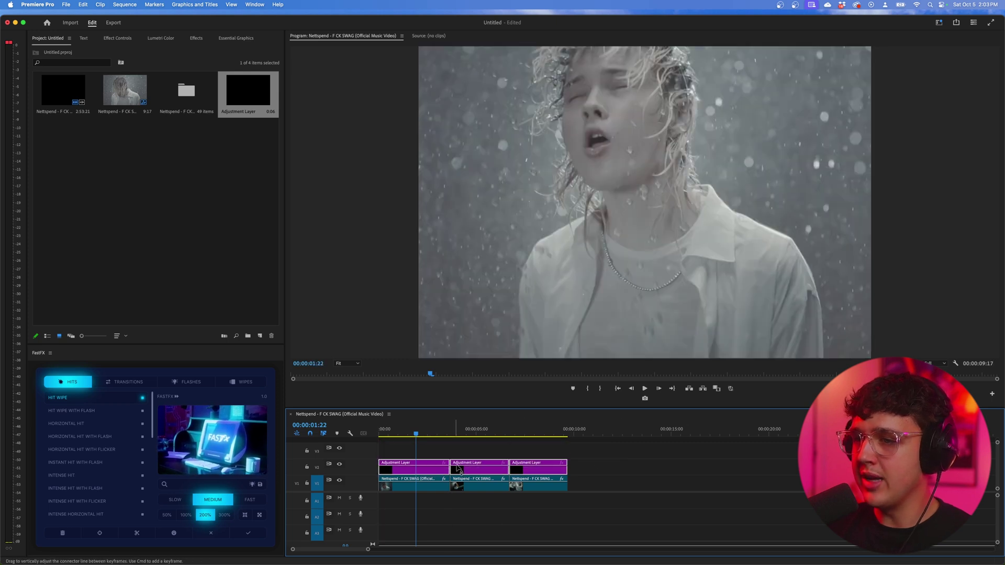
{"action": "left_click", "coordinate": [440, 448]}
{"action": "left_click", "coordinate": [415, 470]}
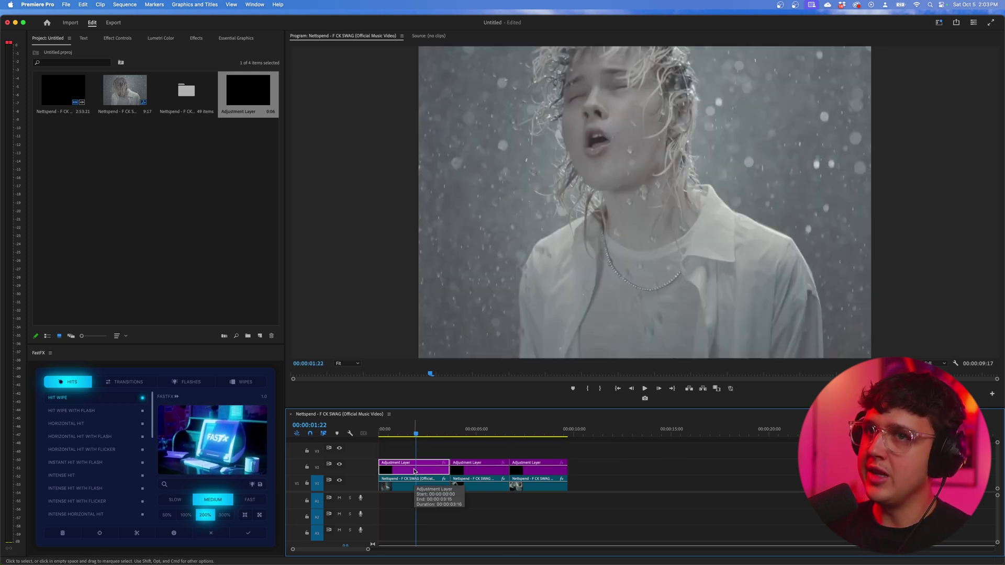
{"action": "left_click", "coordinate": [86, 170]}
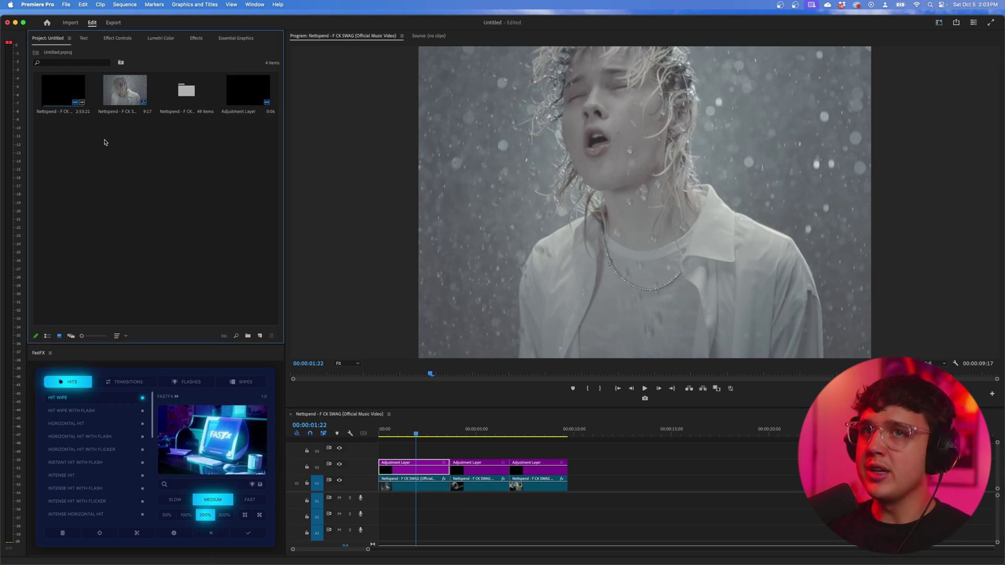
{"action": "left_click", "coordinate": [157, 40]}
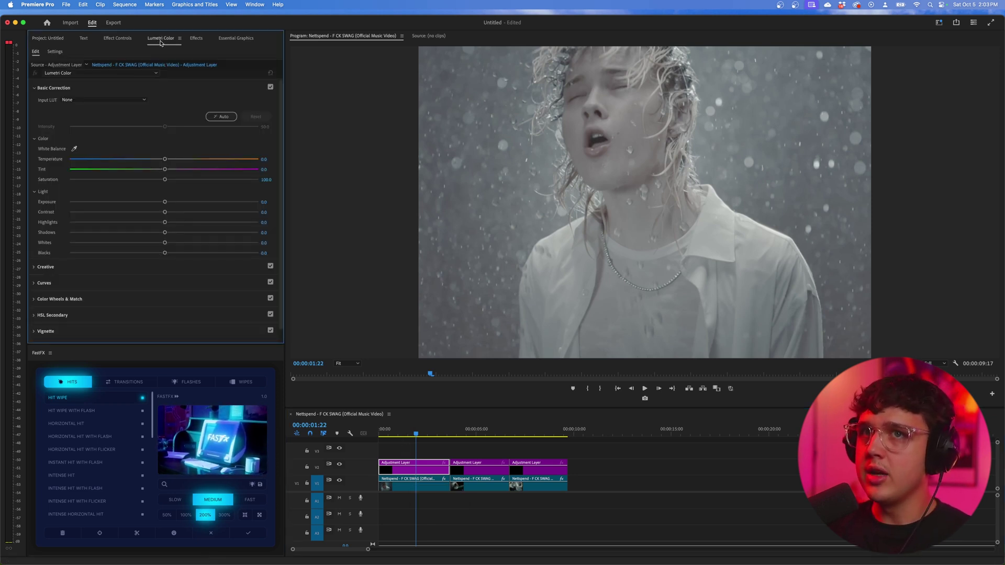
{"action": "left_click", "coordinate": [52, 73]}
{"action": "left_click", "coordinate": [46, 89]}
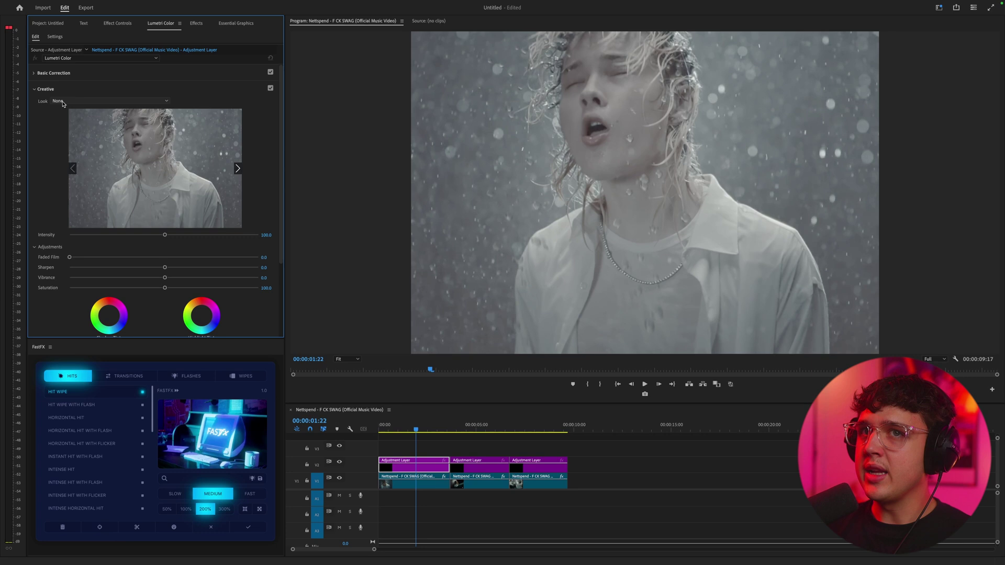
{"action": "left_click", "coordinate": [62, 103]}
{"action": "left_click", "coordinate": [74, 126]}
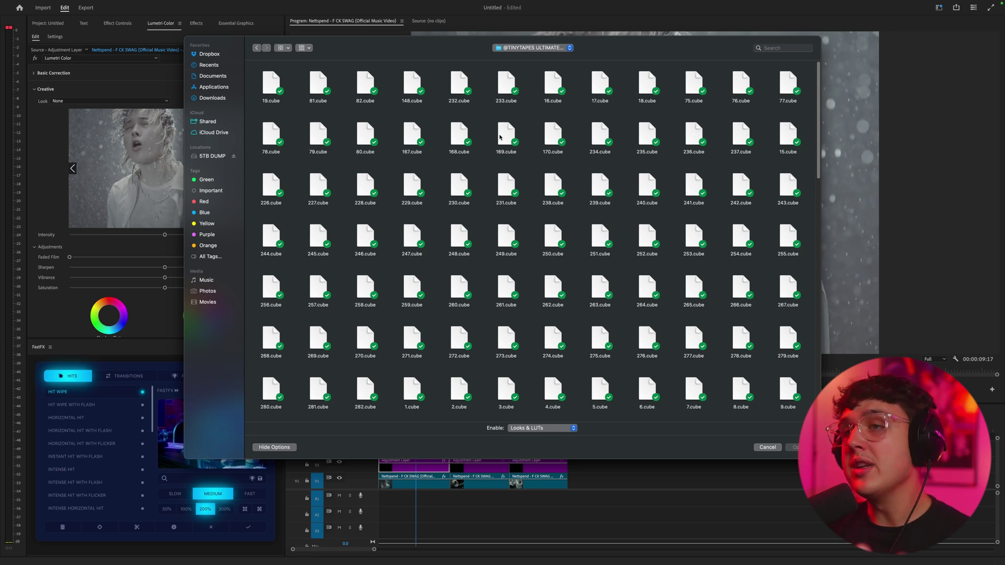
{"action": "scroll", "coordinate": [498, 179], "scroll_direction": "down", "scroll_amount": 15}
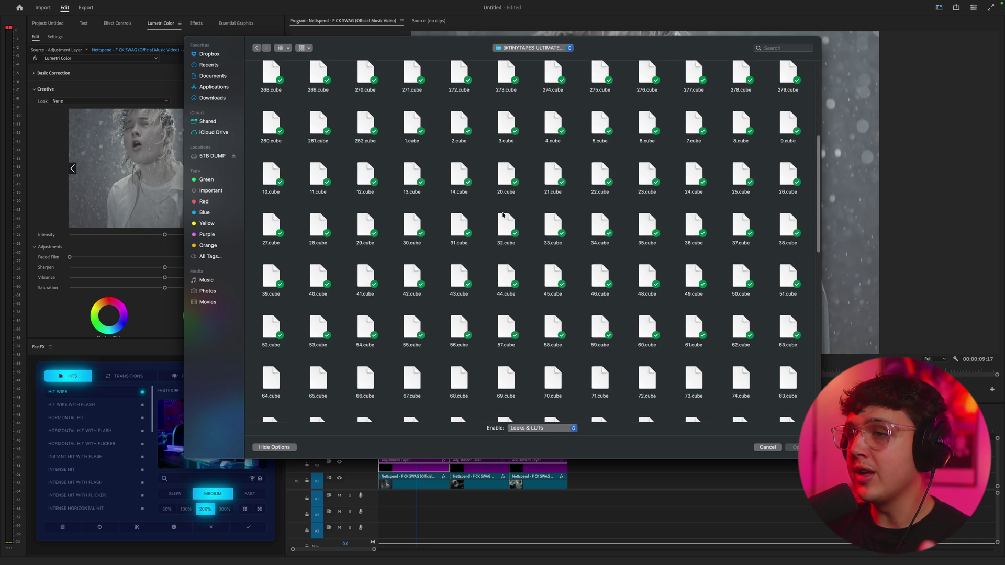
{"action": "scroll", "coordinate": [499, 234], "scroll_direction": "down", "scroll_amount": 8}
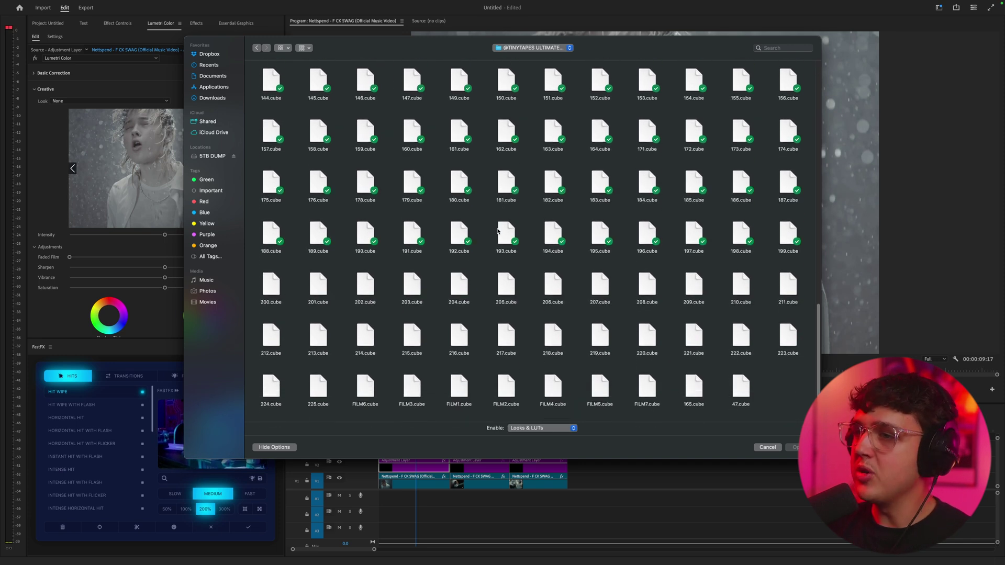
{"action": "scroll", "coordinate": [502, 246], "scroll_direction": "up", "scroll_amount": 3}
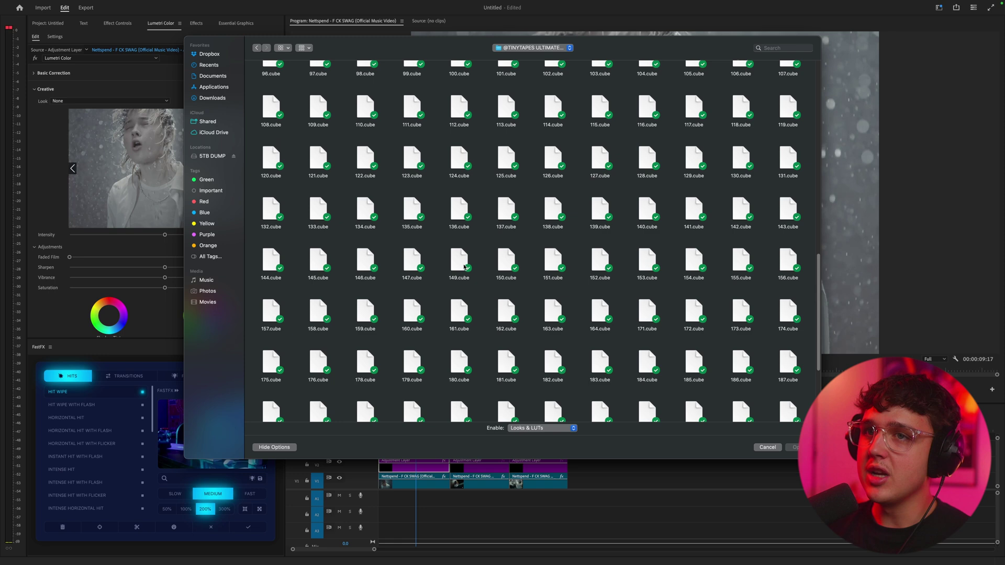
{"action": "scroll", "coordinate": [551, 269], "scroll_direction": "down", "scroll_amount": 3}
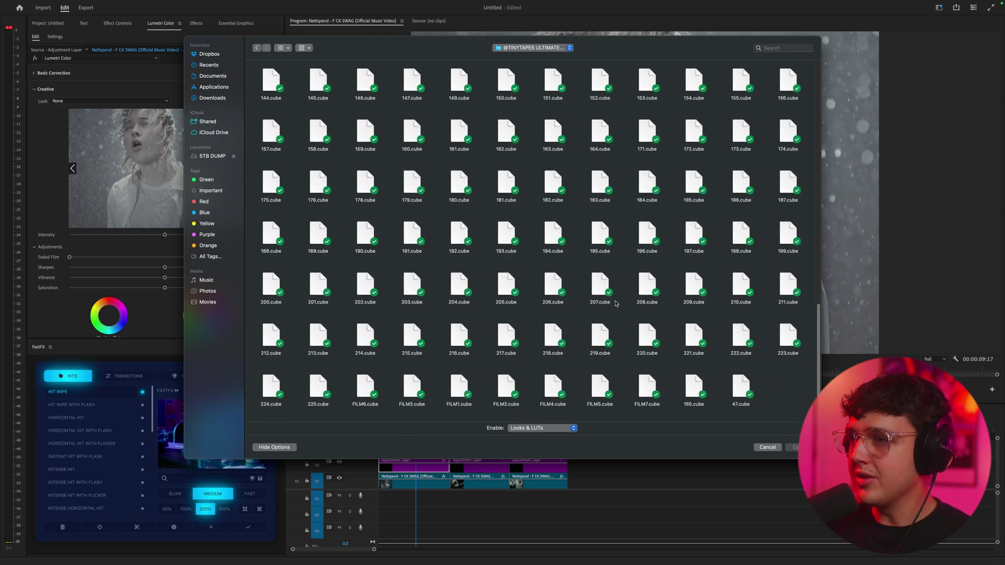
{"action": "double_click", "coordinate": [653, 286]}
{"action": "left_click_drag", "start_coordinate": [417, 430], "coordinate": [416, 431]}
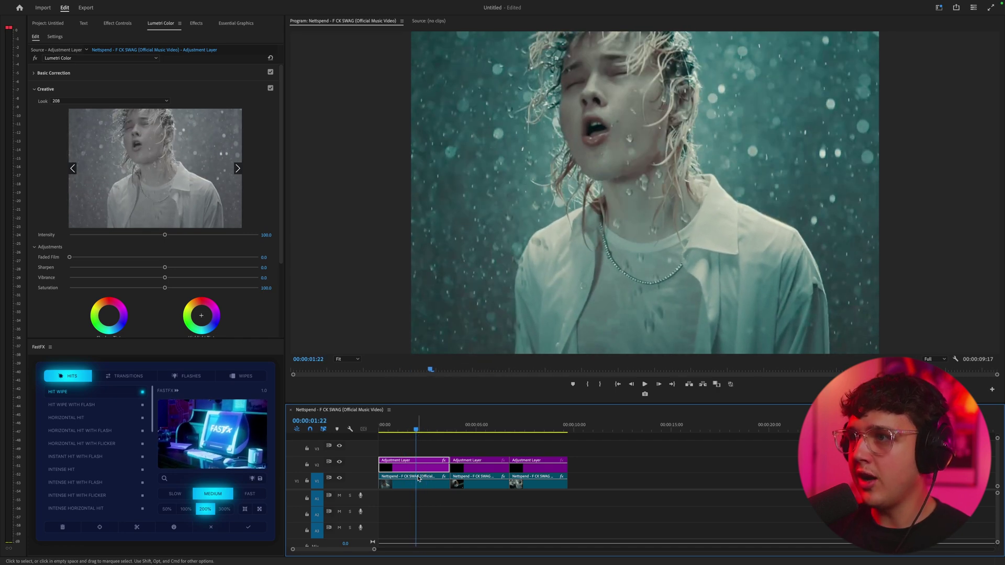
Set the adjustment layer's contrast to 88, highlights about 20, shadows about -33, temperature 7.9 and saturation about 113, with a slight magenta tint.
{"action": "left_click", "coordinate": [57, 74]}
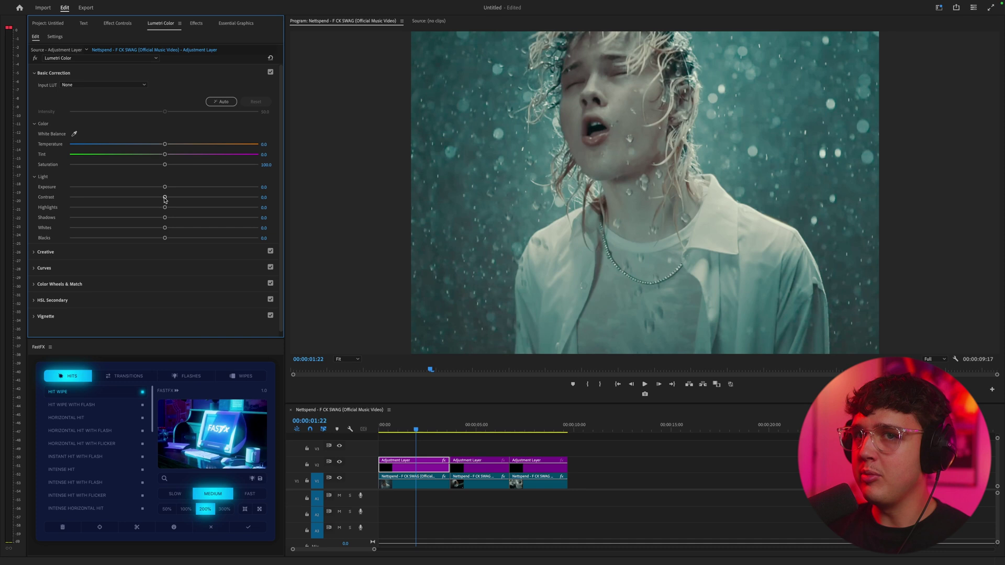
{"action": "left_click_drag", "start_coordinate": [165, 198], "coordinate": [181, 197]}
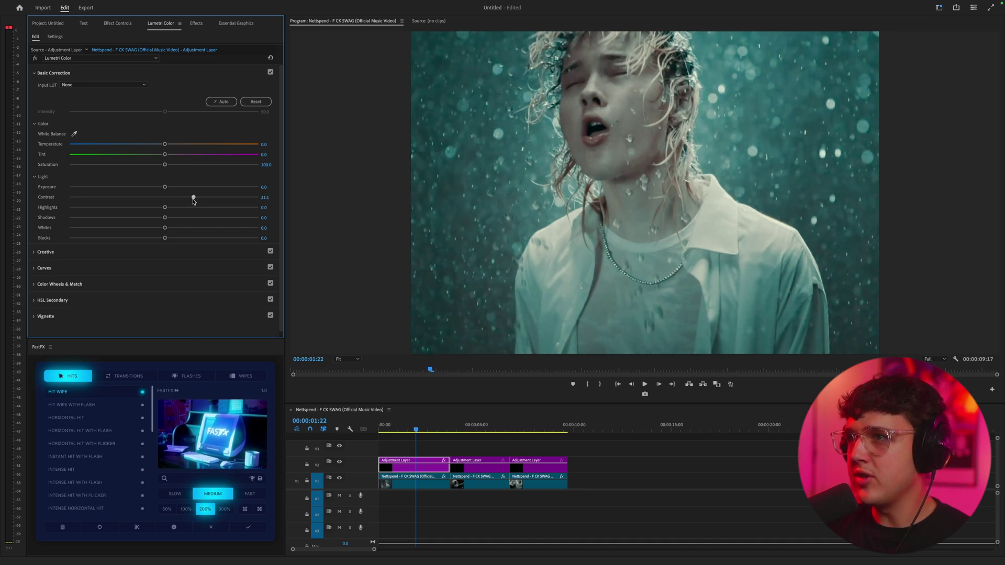
{"action": "left_click_drag", "start_coordinate": [165, 207], "coordinate": [145, 219]}
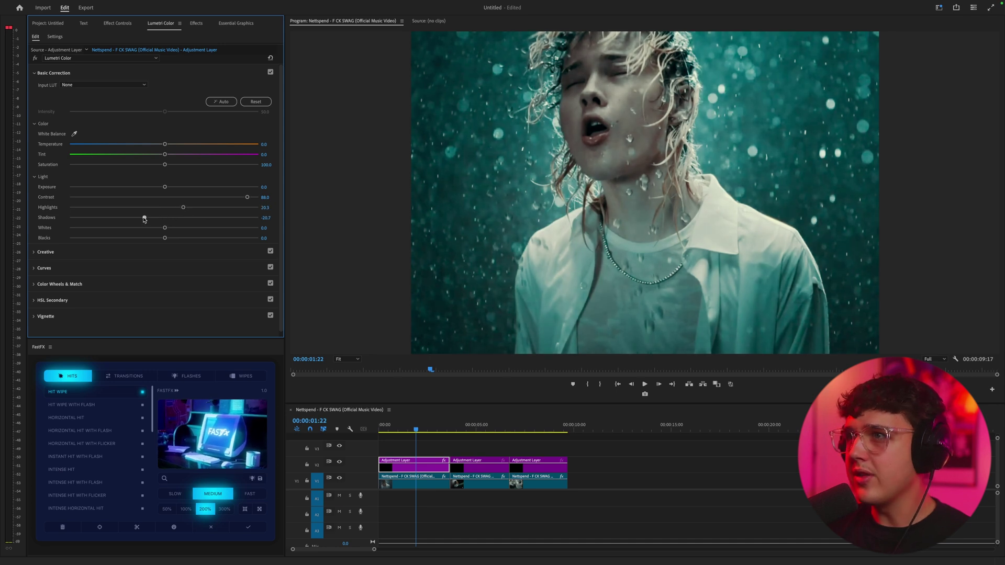
{"action": "left_click_drag", "start_coordinate": [546, 404], "coordinate": [545, 458]}
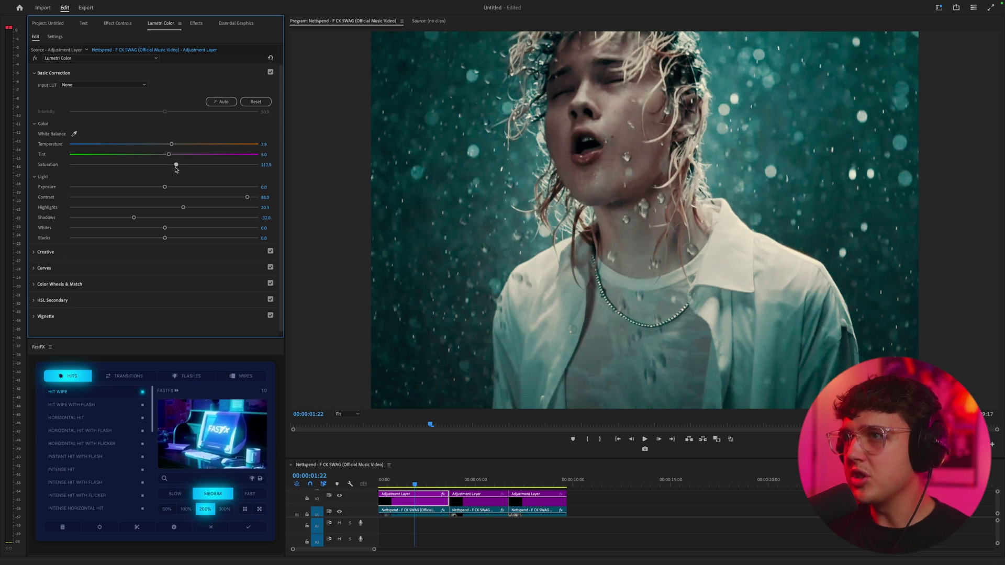
Shape the first adjustment layer's red RGB curve into an S, with raised highlights, slightly raised midtones and lowered shadows.
{"action": "left_click", "coordinate": [48, 268]}
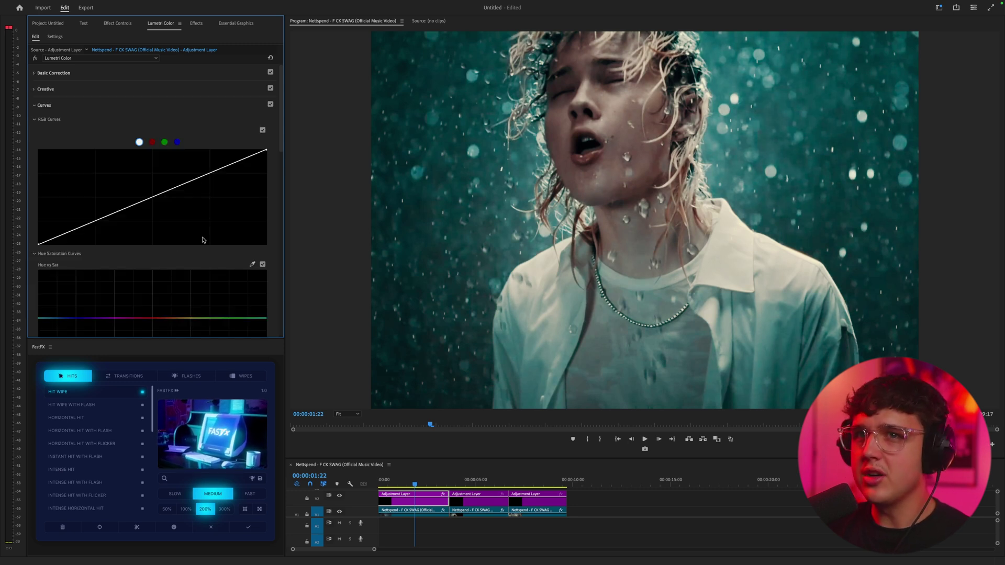
{"action": "left_click", "coordinate": [153, 142]}
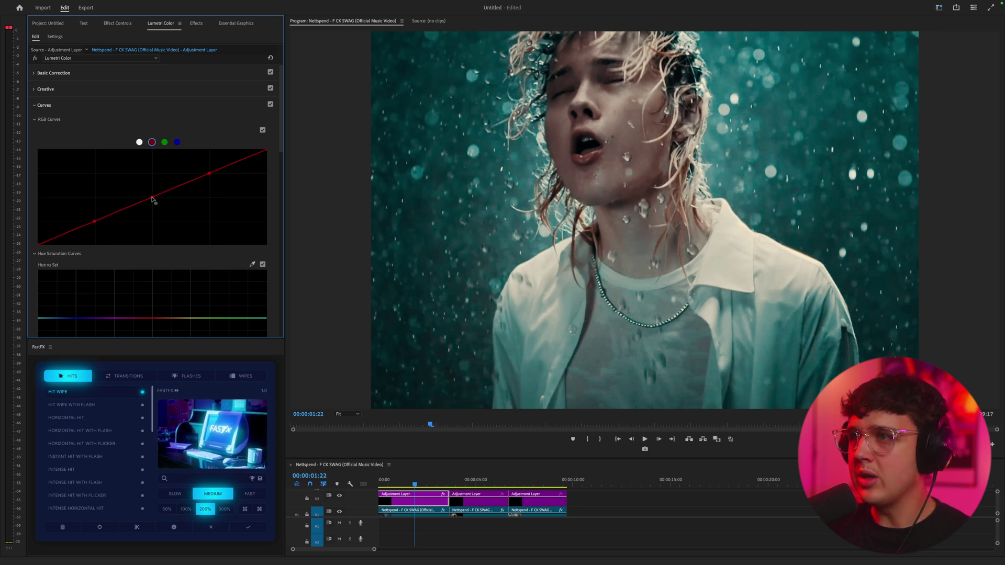
{"action": "left_click_drag", "start_coordinate": [146, 192], "coordinate": [153, 197]}
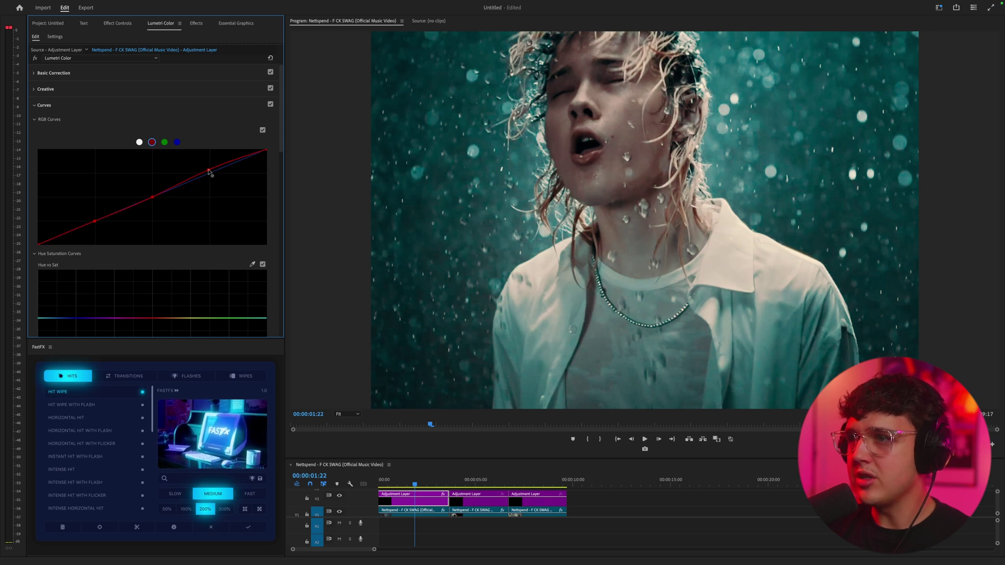
{"action": "left_click_drag", "start_coordinate": [208, 171], "coordinate": [207, 170]}
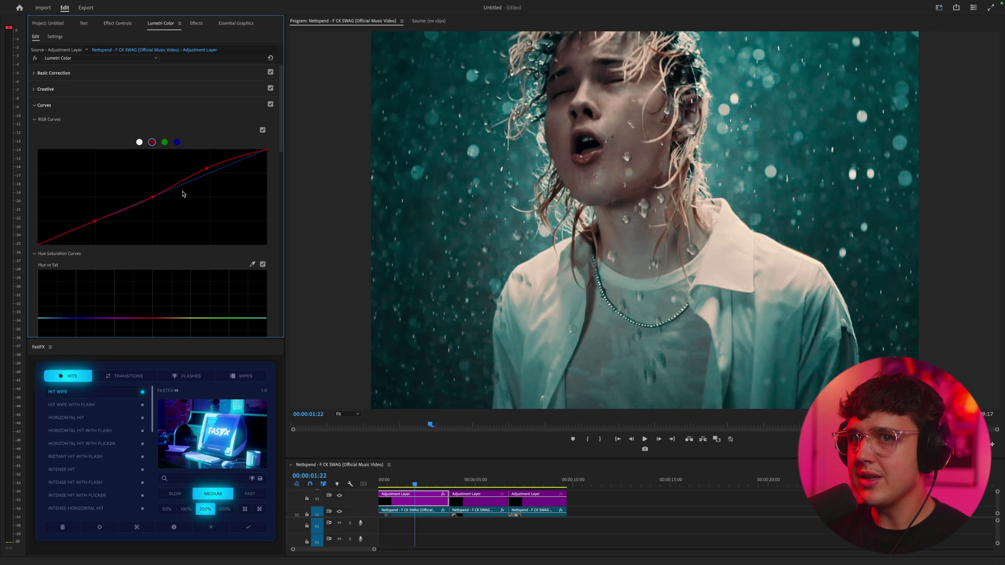
{"action": "left_click_drag", "start_coordinate": [95, 221], "coordinate": [101, 232]}
{"action": "left_click_drag", "start_coordinate": [152, 197], "coordinate": [151, 195]}
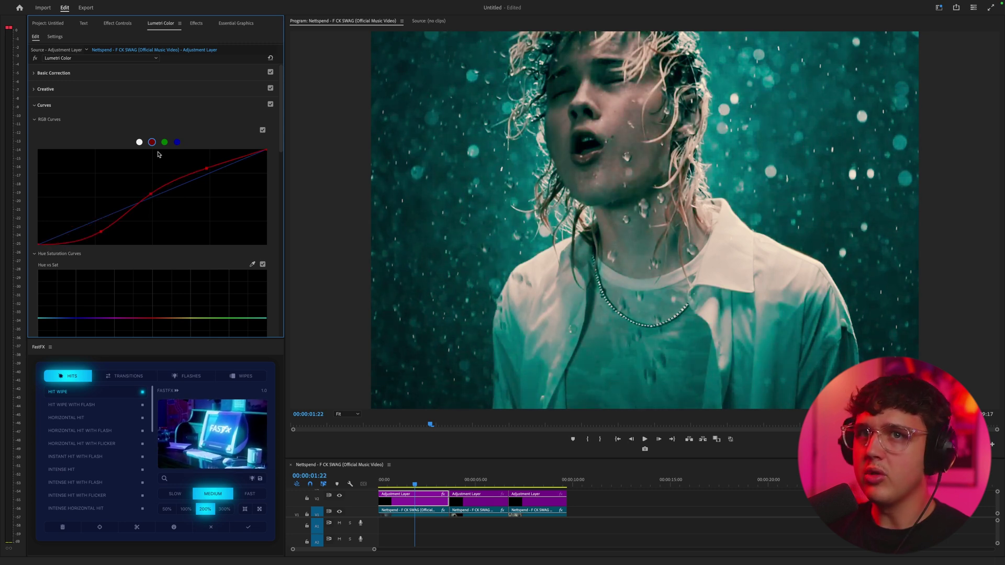
Fine-tune the first adjustment layer's saturation to about 121 and temperature to 7.5, checking the grade on a nearby frame.
{"action": "left_click", "coordinate": [53, 73]}
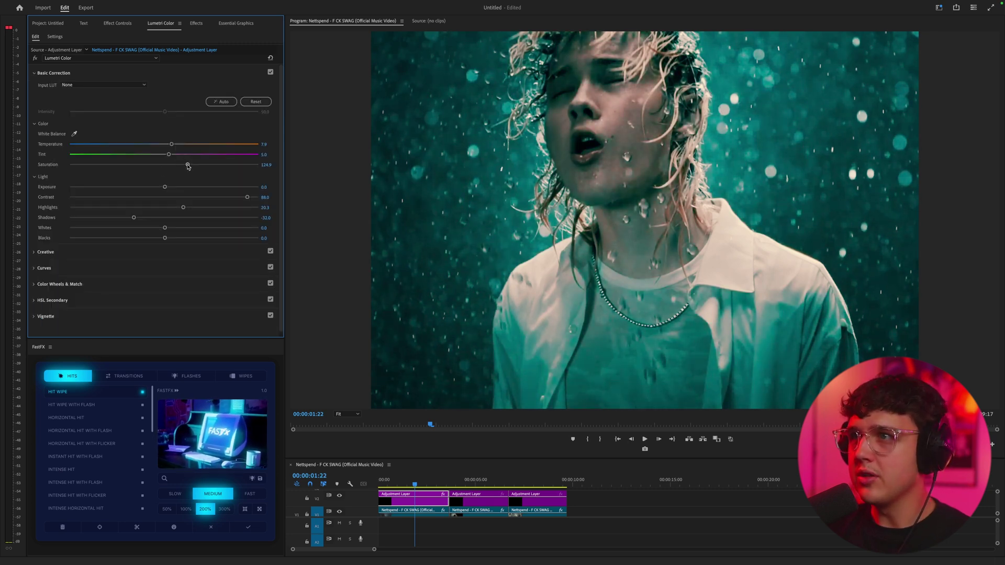
{"action": "left_click", "coordinate": [427, 479]}
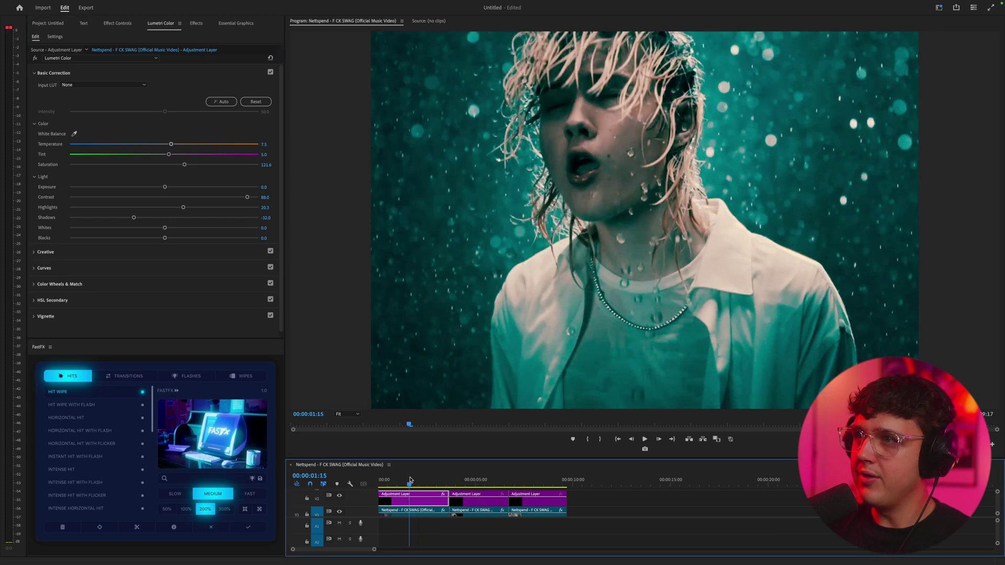
{"action": "left_click_drag", "start_coordinate": [410, 479], "coordinate": [411, 480]}
Enlarge the timeline area and toggle the first adjustment layer off and on to compare the shot with and without the grade.
{"action": "left_click_drag", "start_coordinate": [560, 458], "coordinate": [559, 436]}
{"action": "left_click_drag", "start_coordinate": [426, 458], "coordinate": [415, 458]}
{"action": "key", "text": "shift+e"}
{"action": "key", "text": "shift+e"}
{"action": "key", "text": "shift+e"}
{"action": "key", "text": "shift+e"}
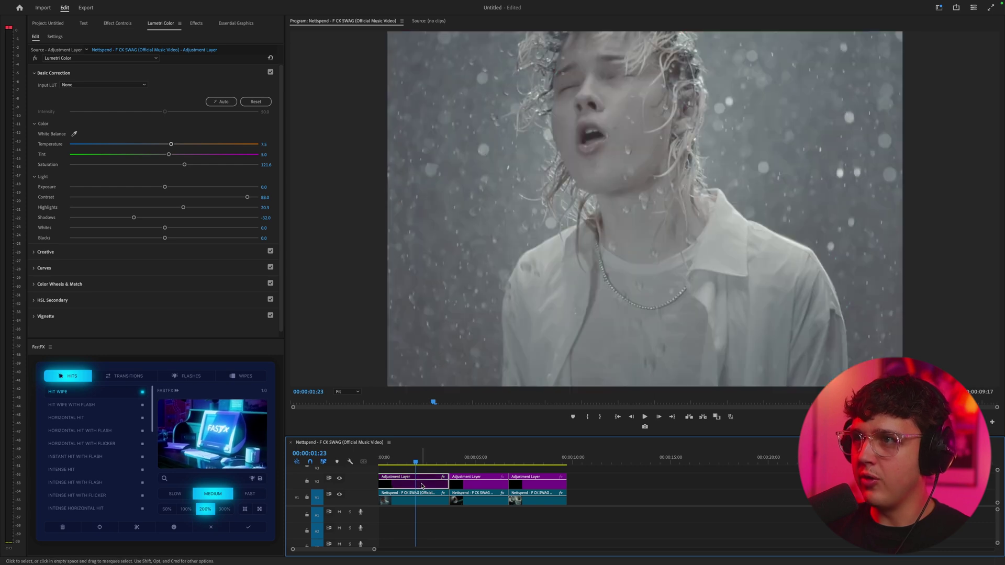
{"action": "key", "text": "shift+e"}
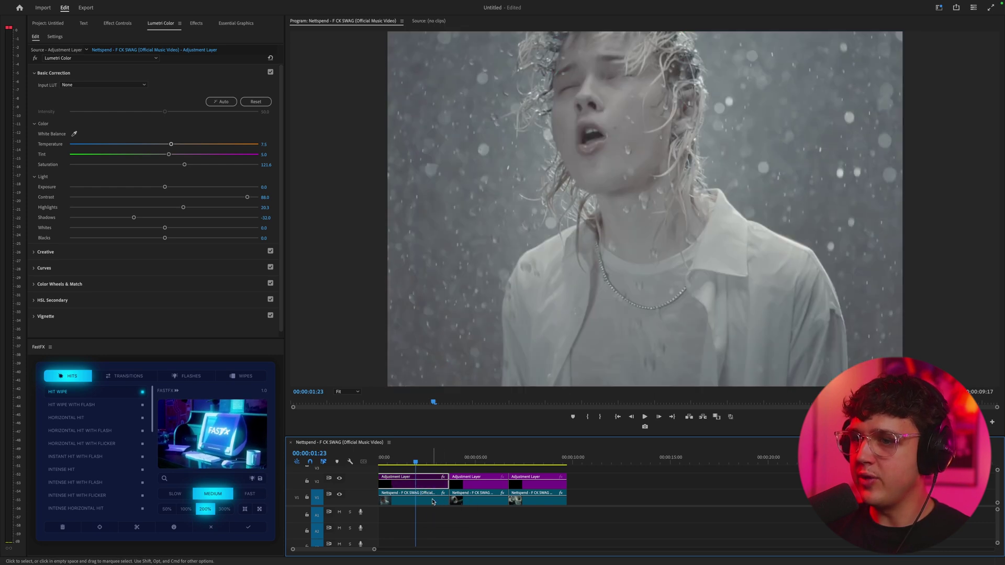
Toggle the first clip's Lumetri Color effect to compare it with the original, then re-enable its adjustment layer and play the graded shot.
{"action": "left_click", "coordinate": [435, 497]}
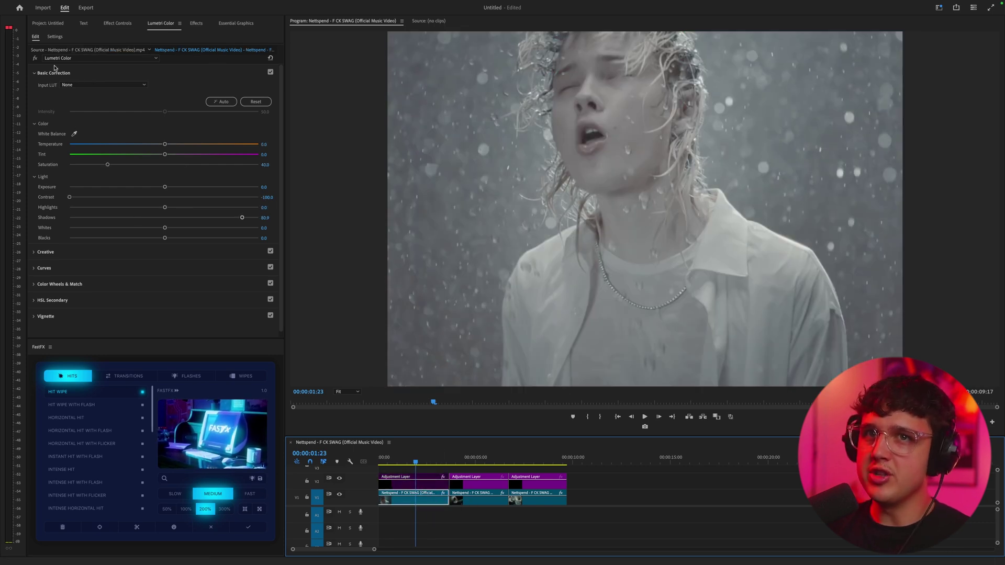
{"action": "left_click", "coordinate": [118, 23]}
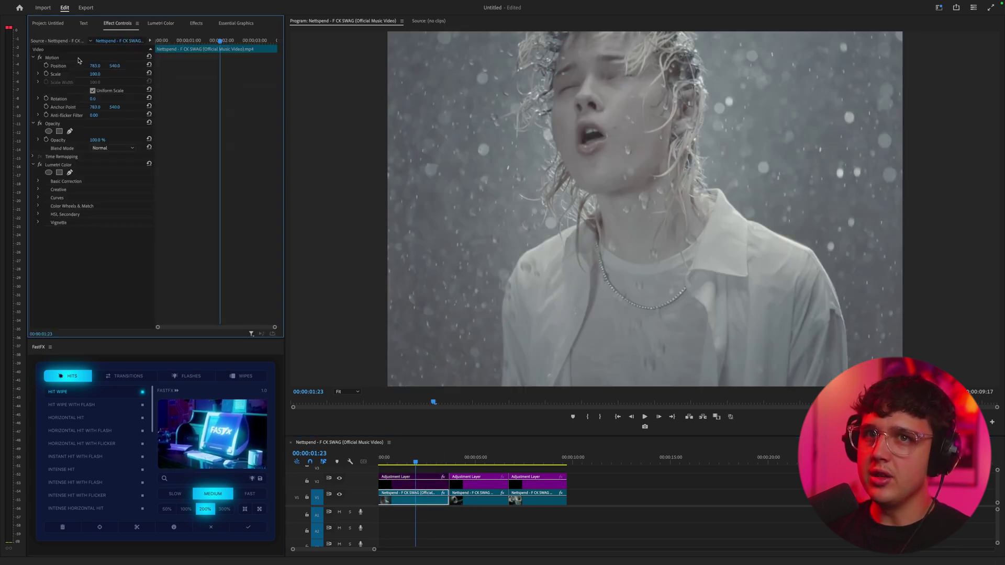
{"action": "left_click", "coordinate": [40, 165]}
{"action": "left_click", "coordinate": [40, 164]}
{"action": "left_click", "coordinate": [419, 484]}
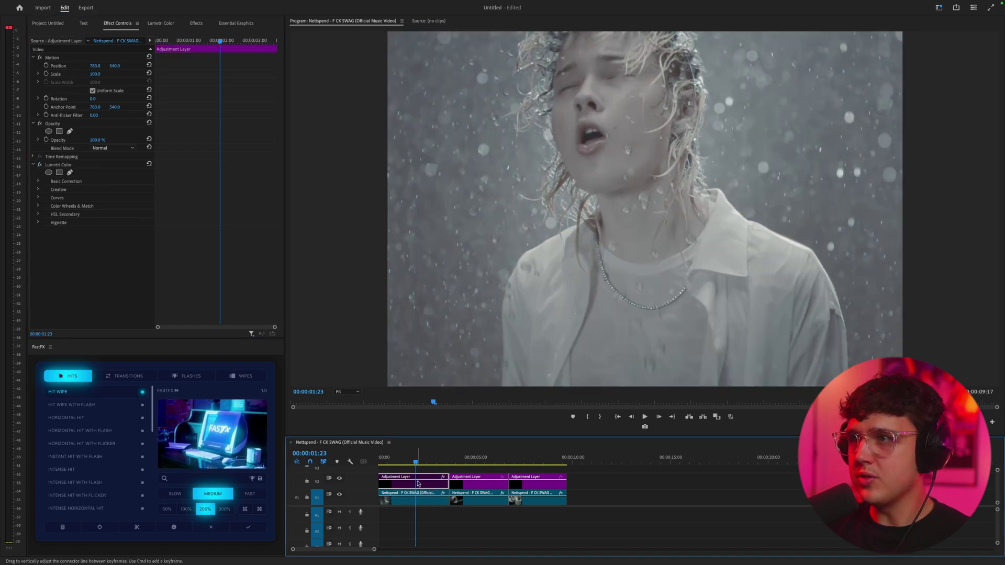
{"action": "key", "text": "shift+e"}
{"action": "key", "text": "space"}
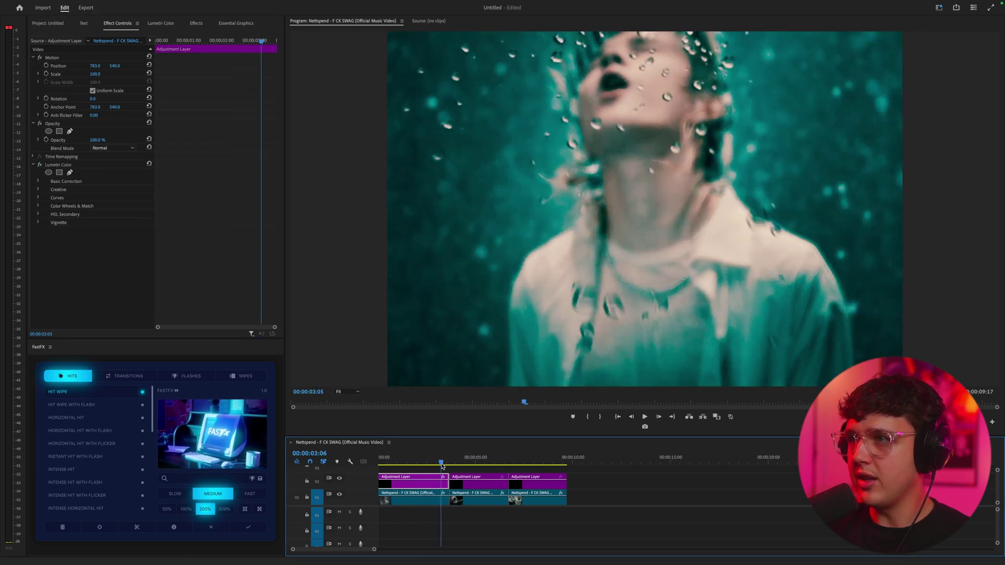
{"action": "left_click_drag", "start_coordinate": [442, 463], "coordinate": [467, 469]}
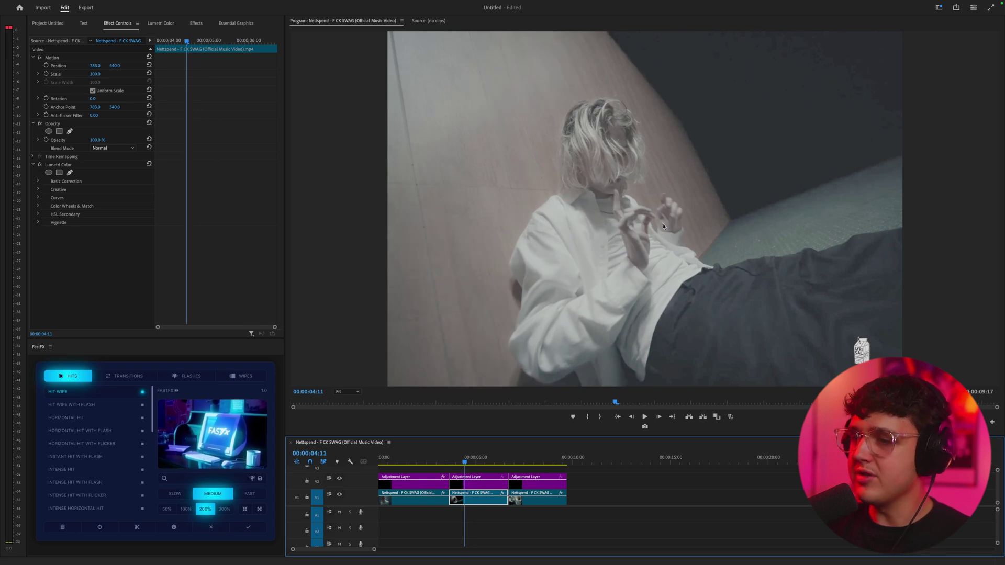
{"action": "left_click_drag", "start_coordinate": [485, 457], "coordinate": [465, 464]}
{"action": "left_click", "coordinate": [474, 481]}
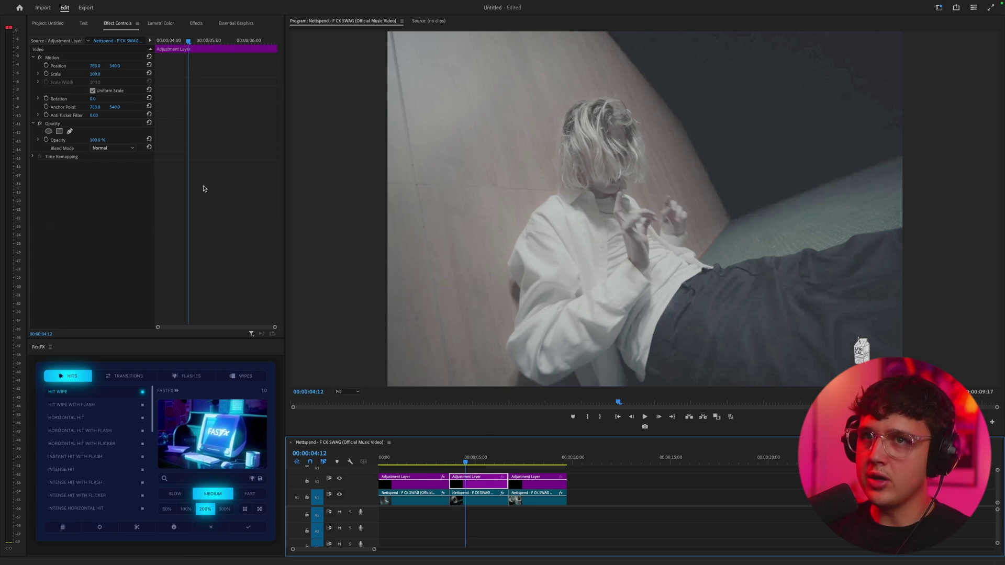
{"action": "left_click", "coordinate": [160, 23]}
{"action": "left_click", "coordinate": [69, 73]}
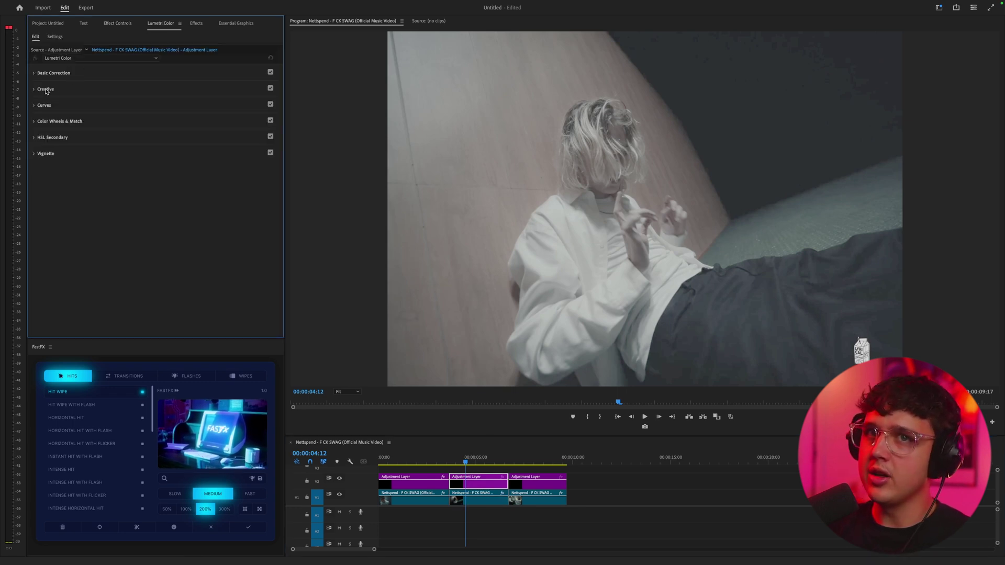
{"action": "left_click", "coordinate": [47, 90]}
{"action": "left_click", "coordinate": [62, 102]}
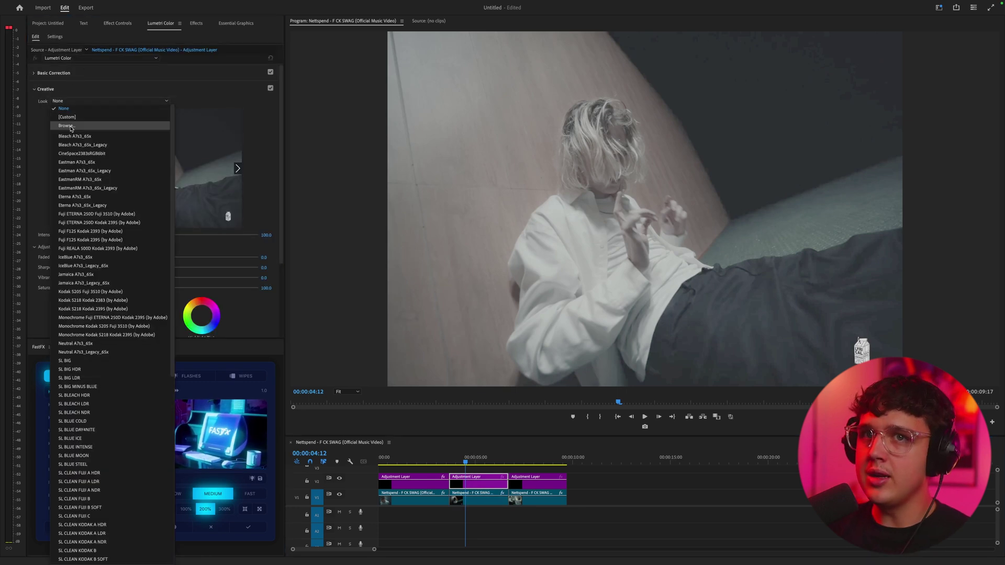
{"action": "left_click", "coordinate": [67, 127]}
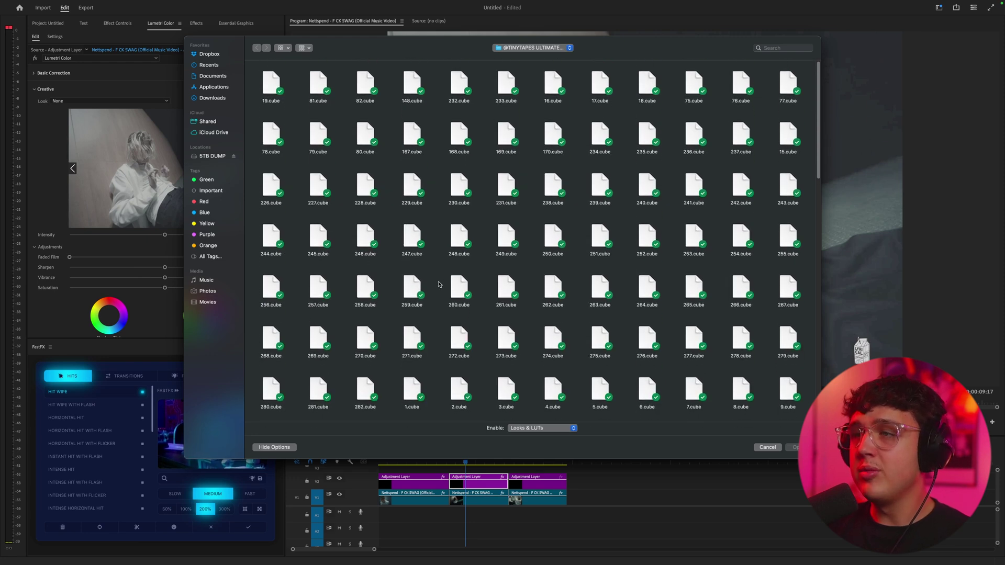
{"action": "scroll", "coordinate": [534, 265], "scroll_direction": "down", "scroll_amount": 5}
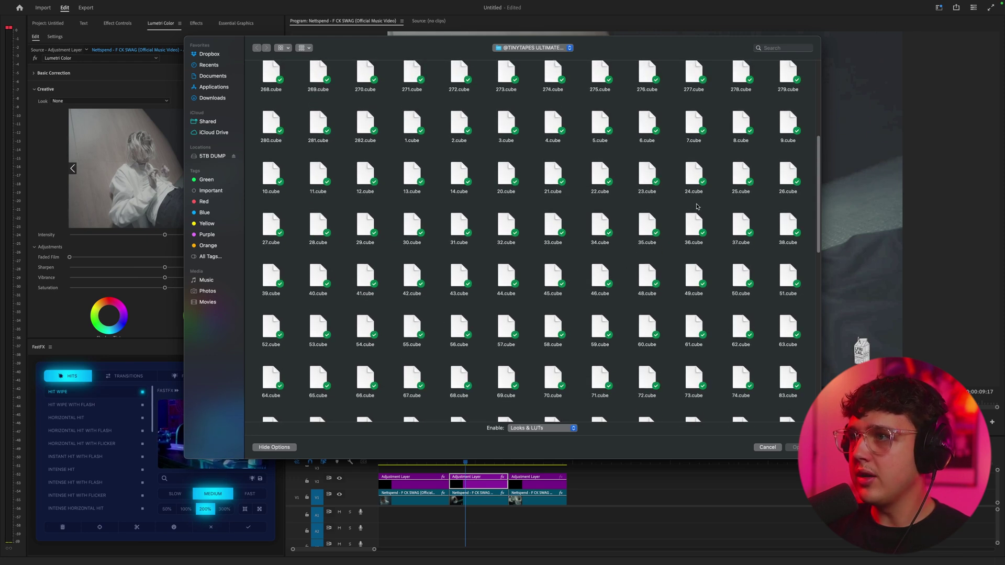
{"action": "left_click", "coordinate": [685, 123]}
{"action": "double_click", "coordinate": [685, 123]}
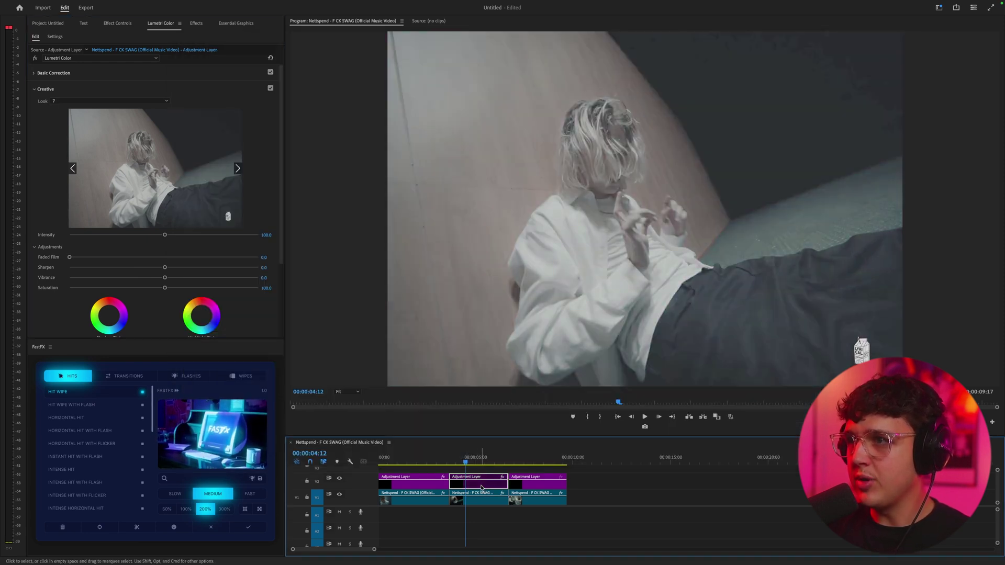
Toggle the second adjustment layer segment off and on to compare the shot with and without the LUT.
{"action": "key", "text": "shift+super+e"}
{"action": "key", "text": "shift+super+e"}
{"action": "key", "text": "shift+super+e"}
{"action": "key", "text": "shift+super+e"}
{"action": "key", "text": "shift+super+e"}
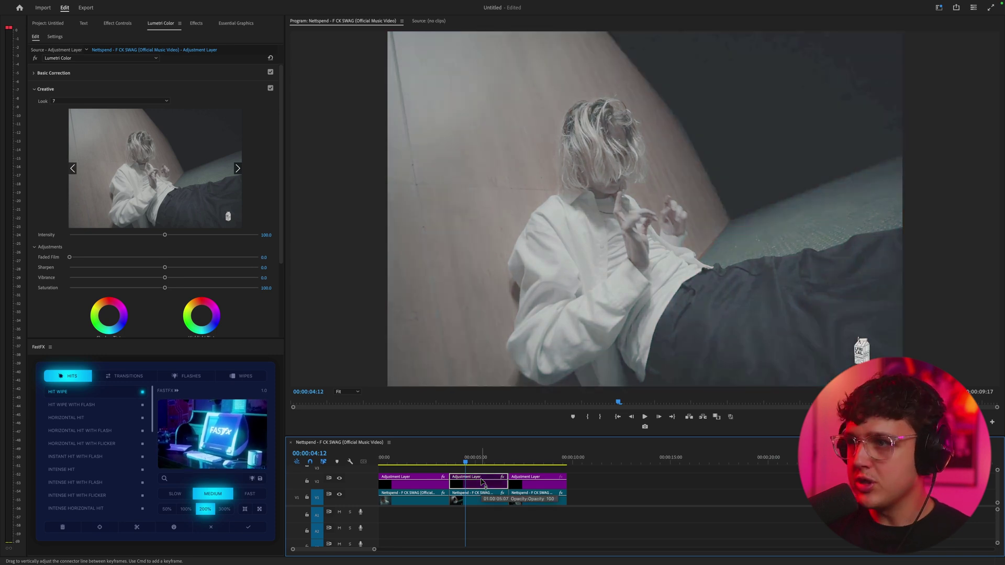
{"action": "key", "text": "shift+super+e"}
{"action": "key", "text": "shift+super+e"}
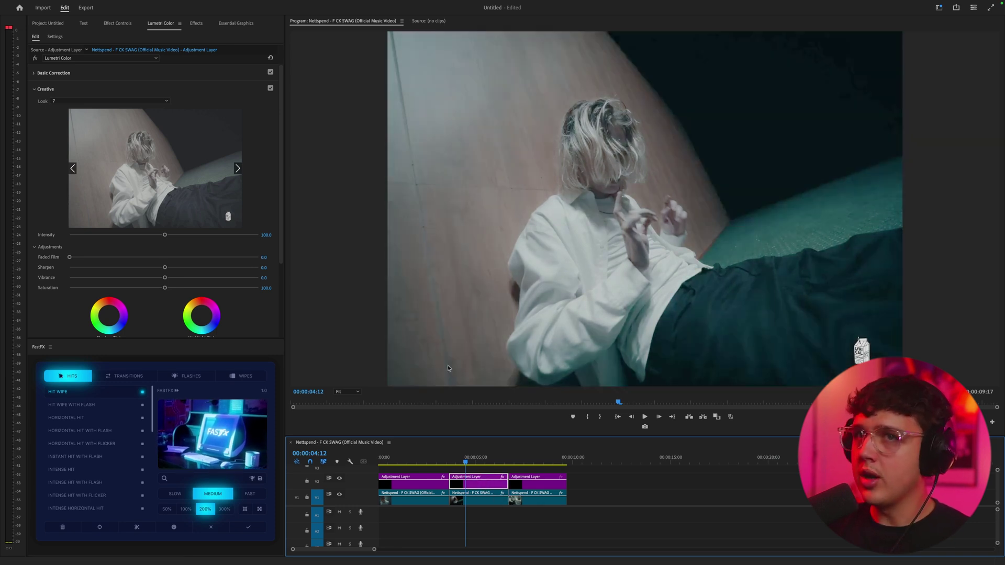
Set the second adjustment layer's temperature to about 37, tint -12, contrast 36, highlights -29, shadows -99.6, whites 18 and blacks -27.
{"action": "left_click", "coordinate": [55, 74]}
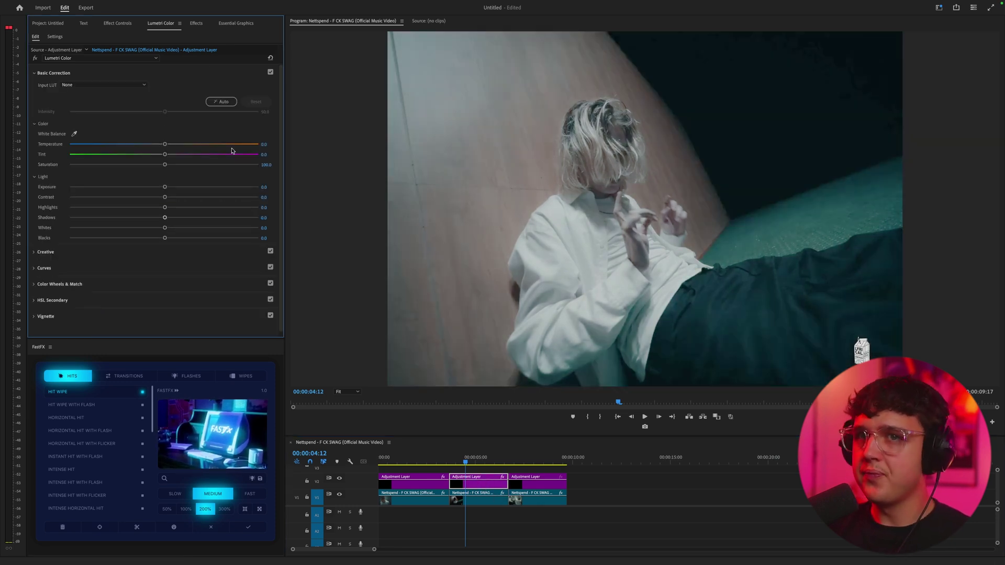
{"action": "left_click_drag", "start_coordinate": [165, 197], "coordinate": [71, 225]}
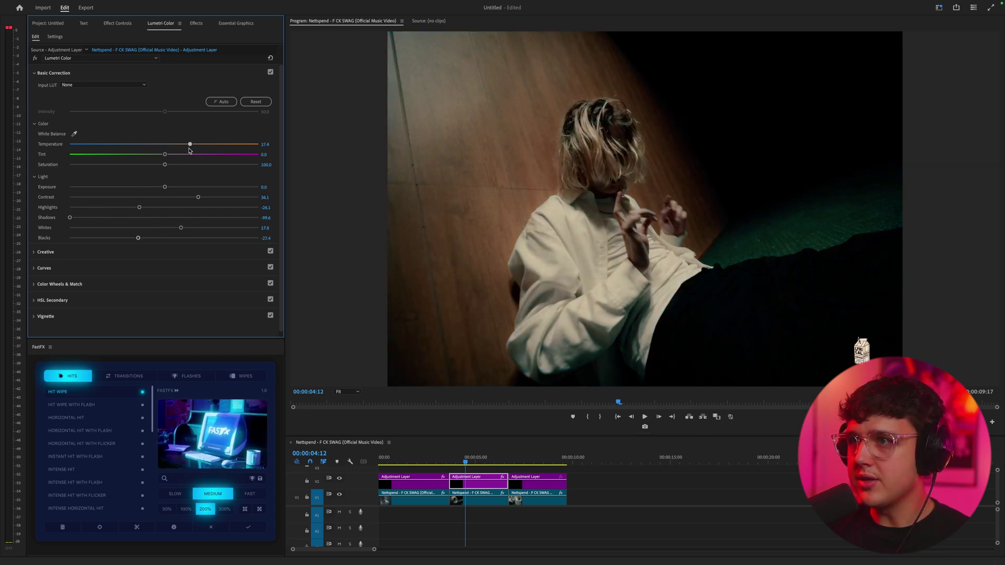
{"action": "left_click_drag", "start_coordinate": [464, 471], "coordinate": [458, 470]}
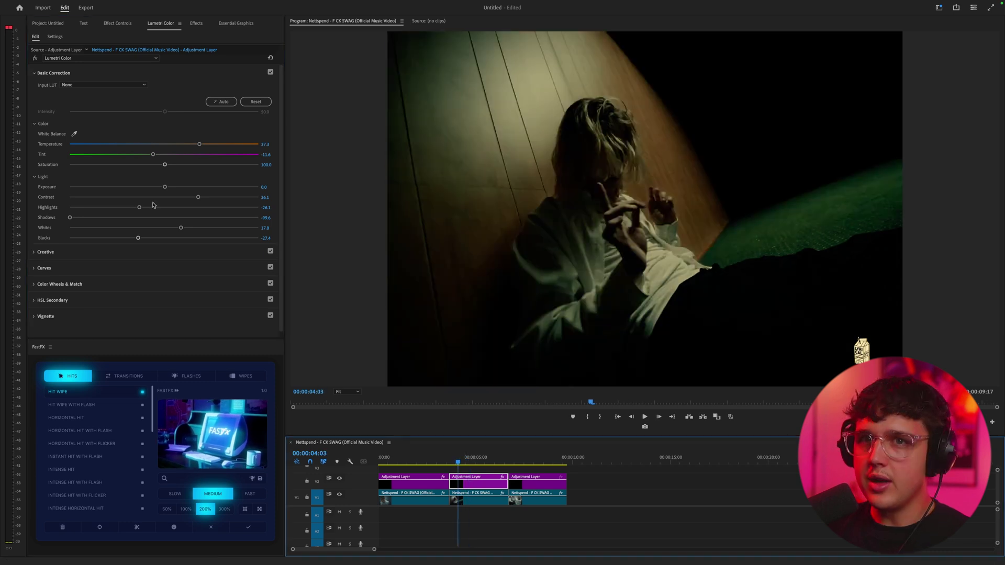
{"action": "left_click_drag", "start_coordinate": [140, 209], "coordinate": [136, 209]}
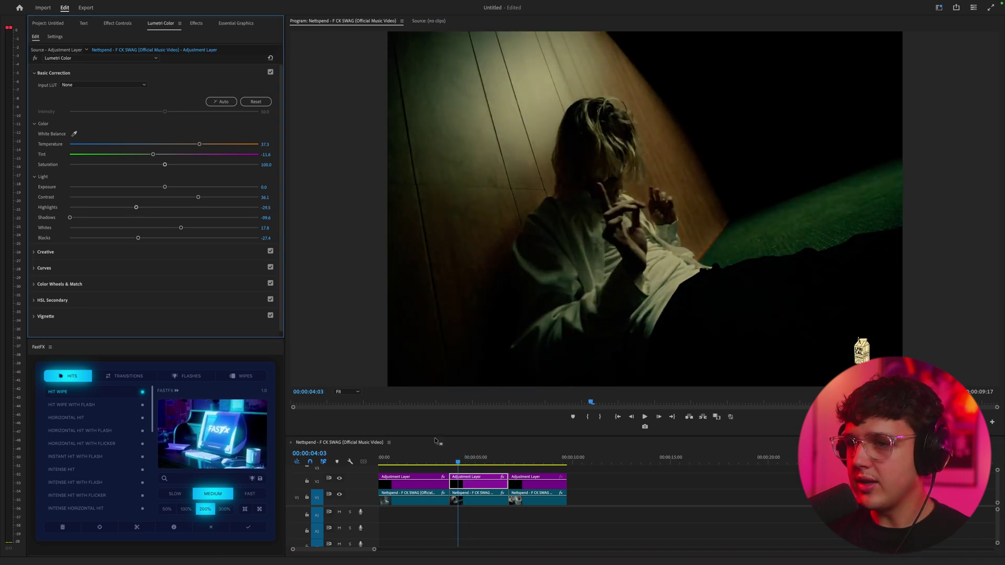
Play back the second clip and toggle its adjustment layer to compare the finished grade with the flat footage.
{"action": "left_click", "coordinate": [472, 459]}
{"action": "key", "text": "space"}
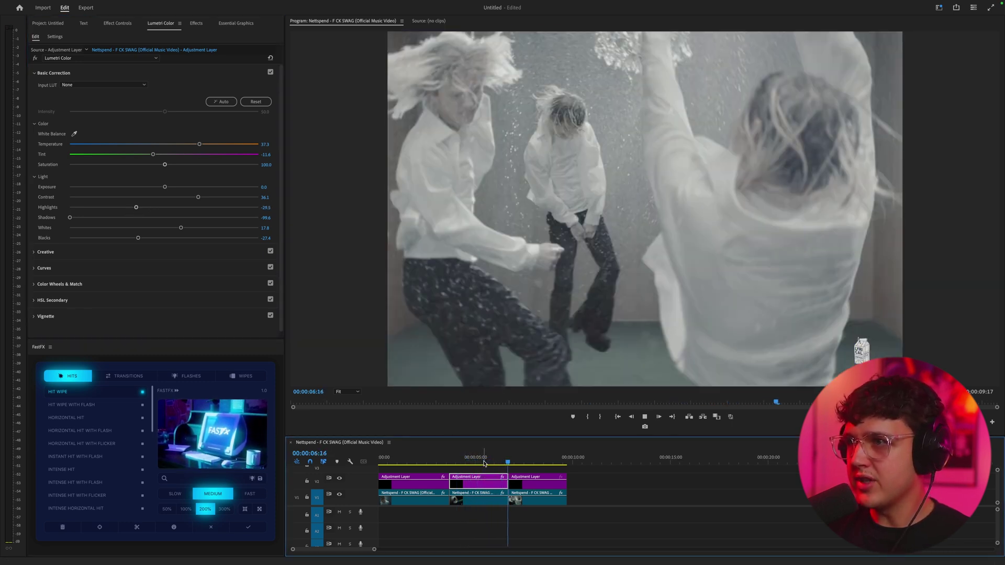
{"action": "left_click", "coordinate": [487, 459]}
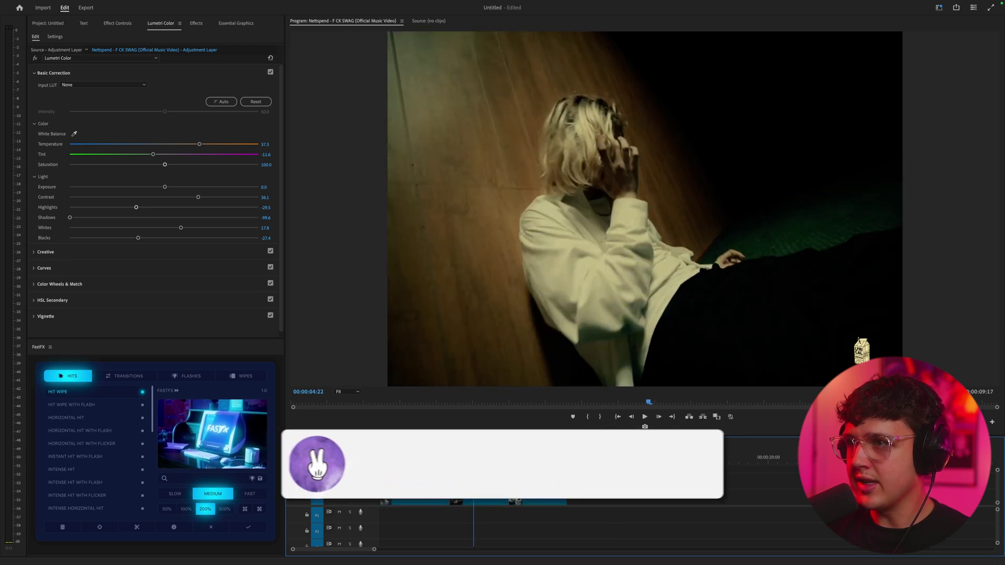
{"action": "key", "text": "Right"}
{"action": "key", "text": "shift+super+e"}
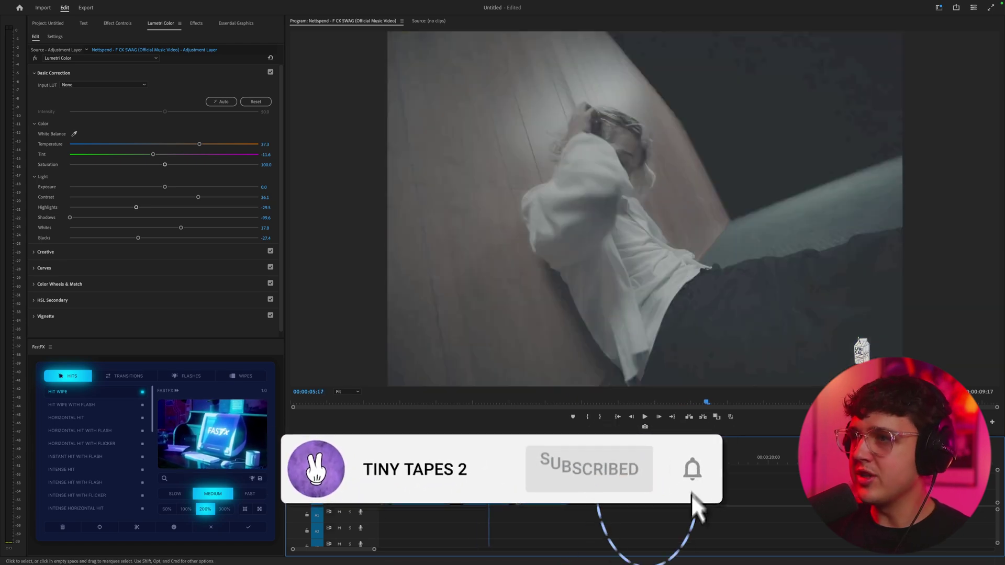
{"action": "key", "text": "shift+super+e"}
{"action": "left_click_drag", "start_coordinate": [489, 460], "coordinate": [519, 472]}
{"action": "left_click", "coordinate": [528, 481]}
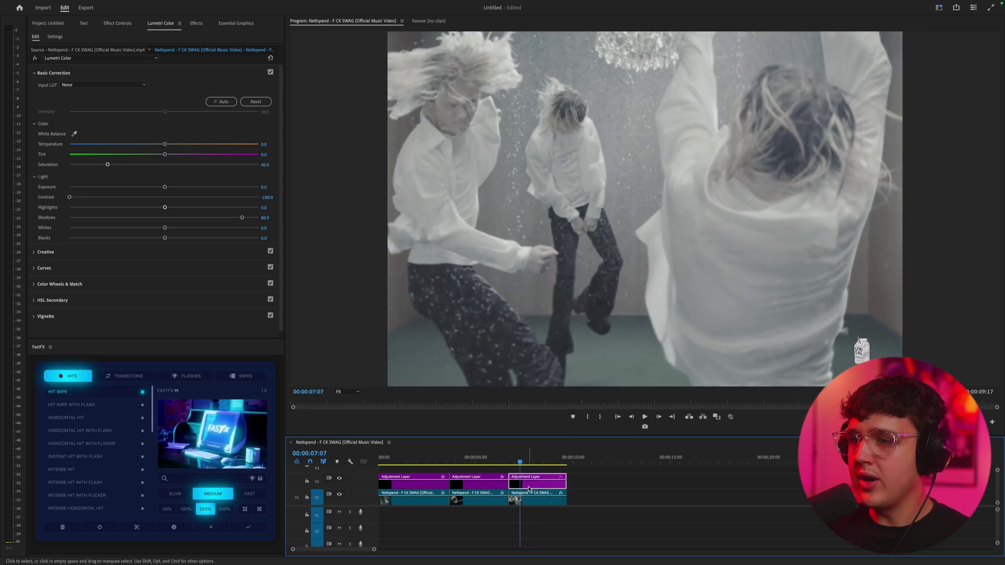
{"action": "left_click", "coordinate": [68, 72]}
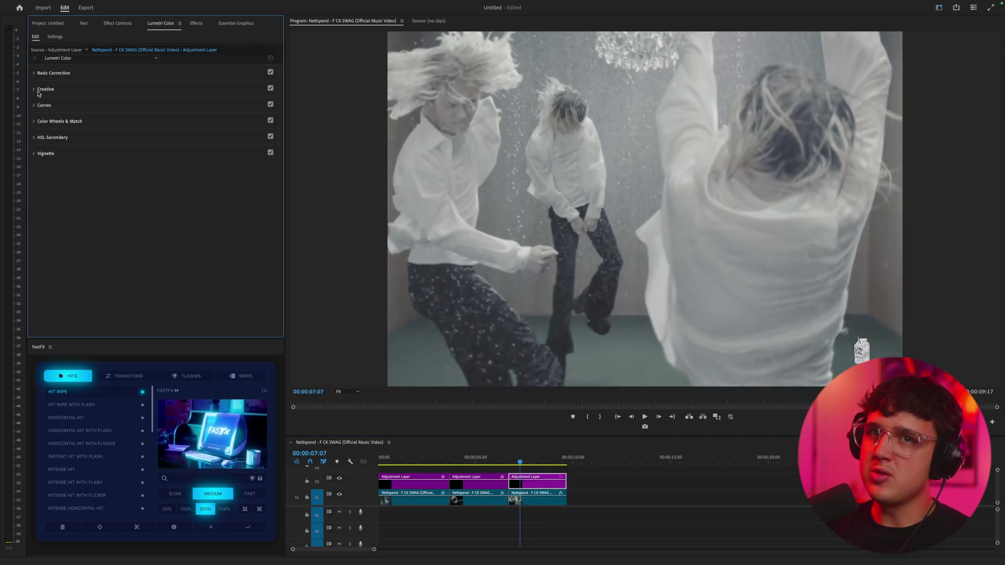
{"action": "left_click", "coordinate": [37, 89]}
{"action": "left_click", "coordinate": [79, 101]}
{"action": "left_click", "coordinate": [57, 116]}
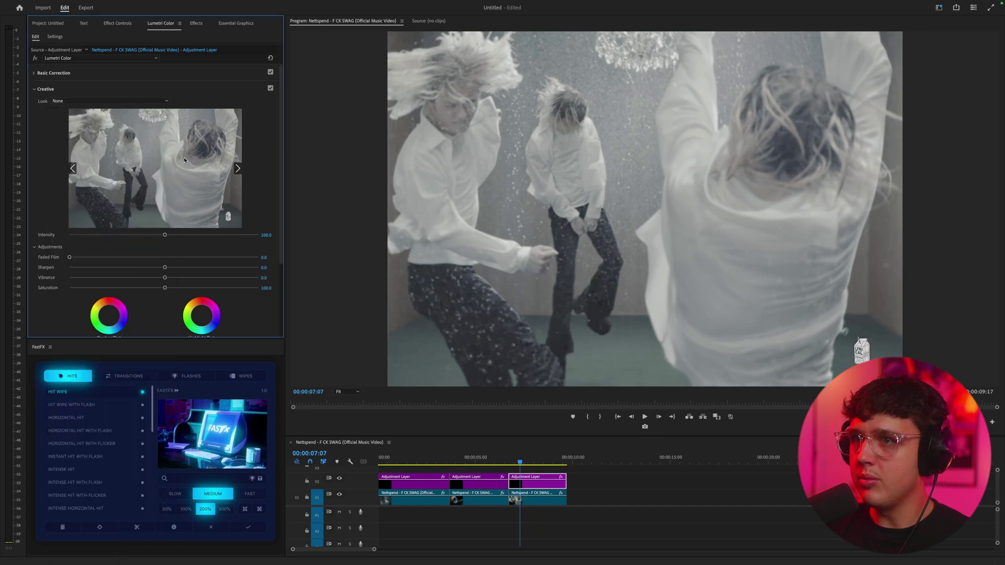
{"action": "scroll", "coordinate": [501, 290], "scroll_direction": "down", "scroll_amount": 5}
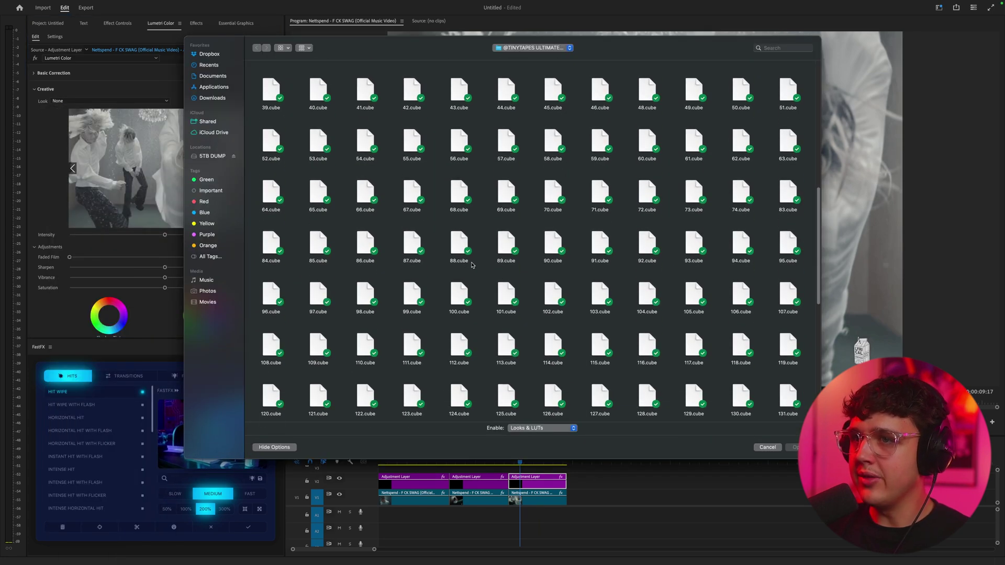
{"action": "double_click", "coordinate": [377, 244]}
Try a contrast of about 28 and shadows of about -20 on the third adjustment layer, and undo both changes.
{"action": "mouse_move", "coordinate": [520, 462]}
{"action": "left_mouse_down"}
{"action": "mouse_move", "coordinate": [547, 462]}
{"action": "mouse_move", "coordinate": [536, 463]}
{"action": "left_mouse_up"}
{"action": "left_click", "coordinate": [53, 73]}
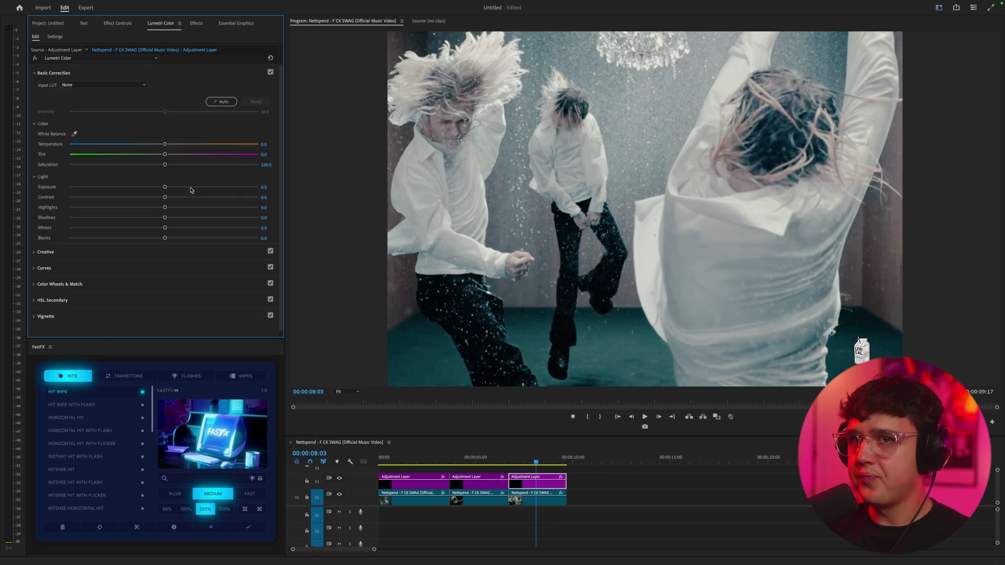
{"action": "left_click_drag", "start_coordinate": [172, 201], "coordinate": [151, 221]}
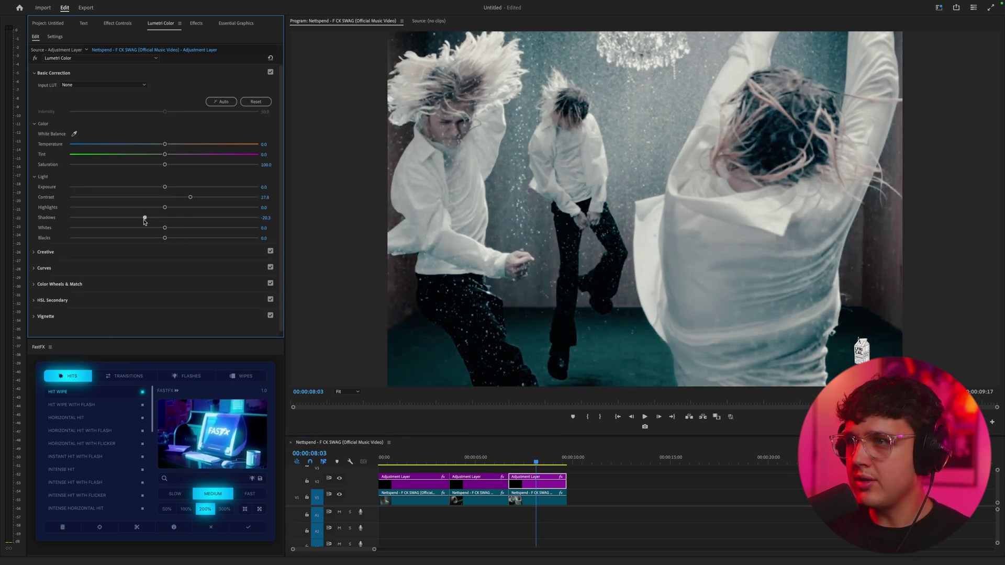
{"action": "key", "text": "super+z"}
{"action": "key", "text": "super+z"}
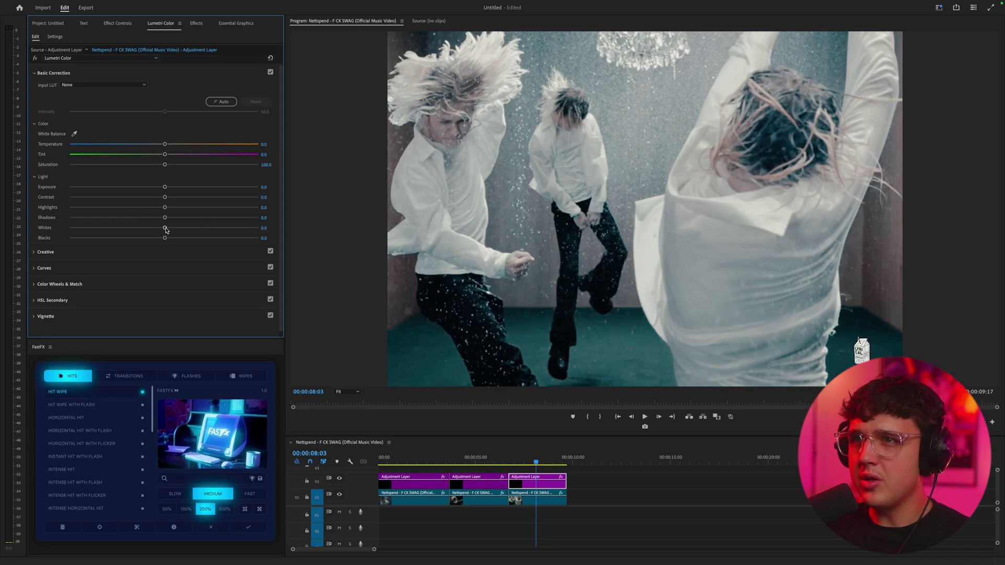
Set the third adjustment layer's tint to about -19.5, exposure 0.8, highlights 68.5 and shadows -36, and lower the whites strongly.
{"action": "left_click_drag", "start_coordinate": [166, 230], "coordinate": [137, 229]}
{"action": "left_click_drag", "start_coordinate": [164, 155], "coordinate": [178, 188]}
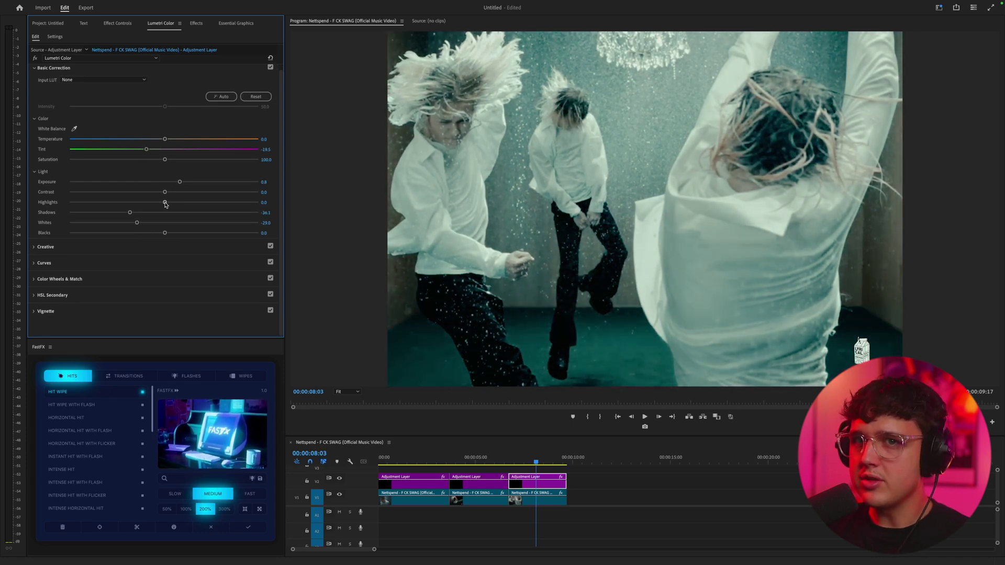
{"action": "left_click_drag", "start_coordinate": [164, 202], "coordinate": [229, 203]}
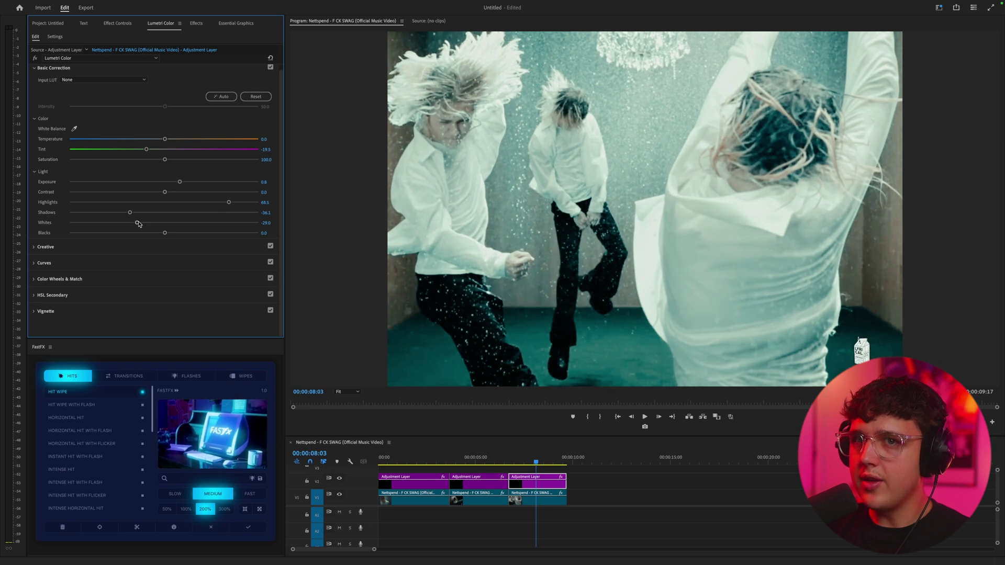
{"action": "left_click_drag", "start_coordinate": [135, 224], "coordinate": [115, 226]}
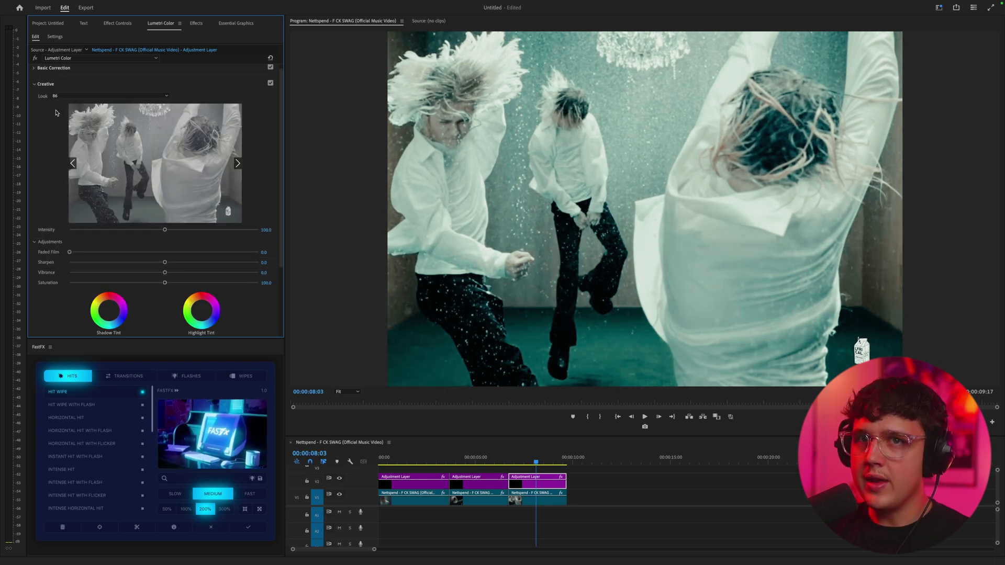
Shape the third adjustment layer's white RGB curve into an S with lowered shadows, lifted highlights and a slightly lowered midpoint.
{"action": "left_click", "coordinate": [49, 69]}
{"action": "left_click", "coordinate": [62, 265]}
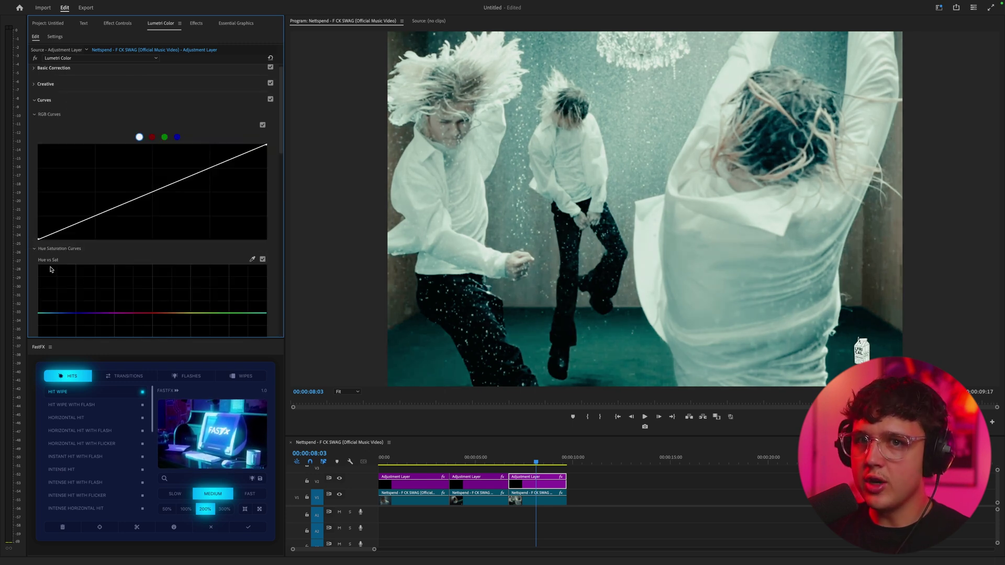
{"action": "scroll", "coordinate": [162, 272], "scroll_direction": "down", "scroll_amount": 1}
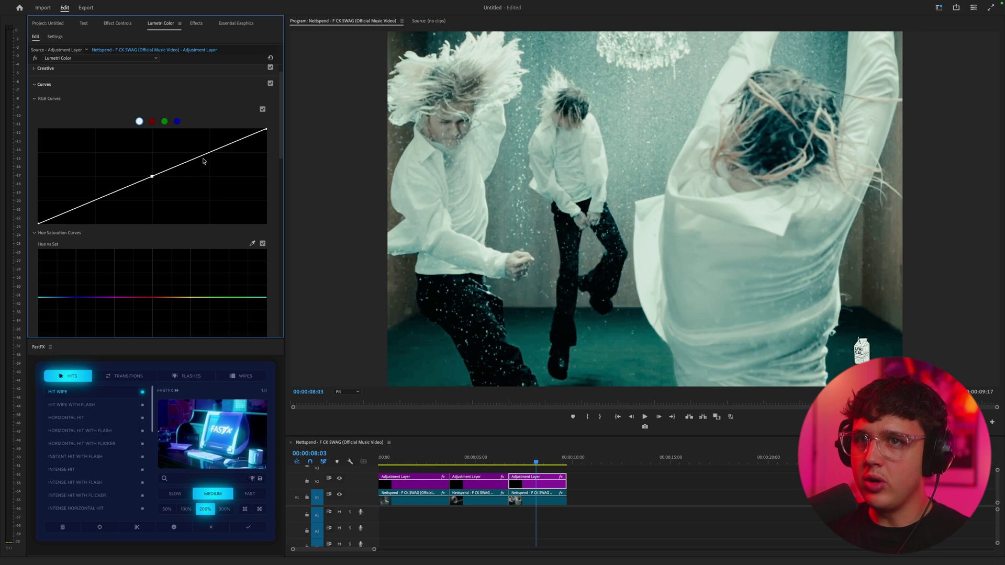
{"action": "left_click_drag", "start_coordinate": [97, 203], "coordinate": [98, 210]}
{"action": "left_click_drag", "start_coordinate": [208, 155], "coordinate": [208, 145]}
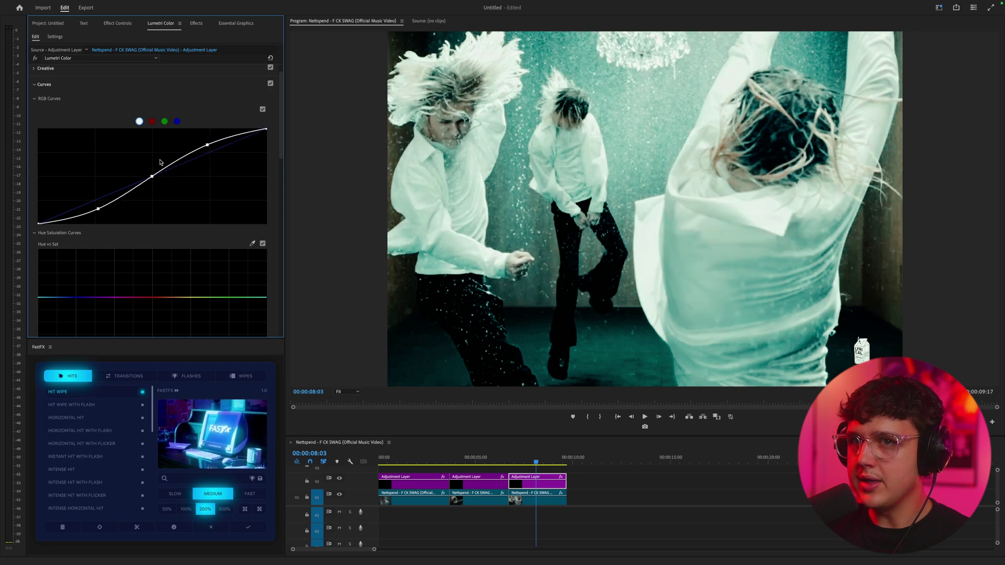
{"action": "left_click_drag", "start_coordinate": [153, 176], "coordinate": [152, 180]}
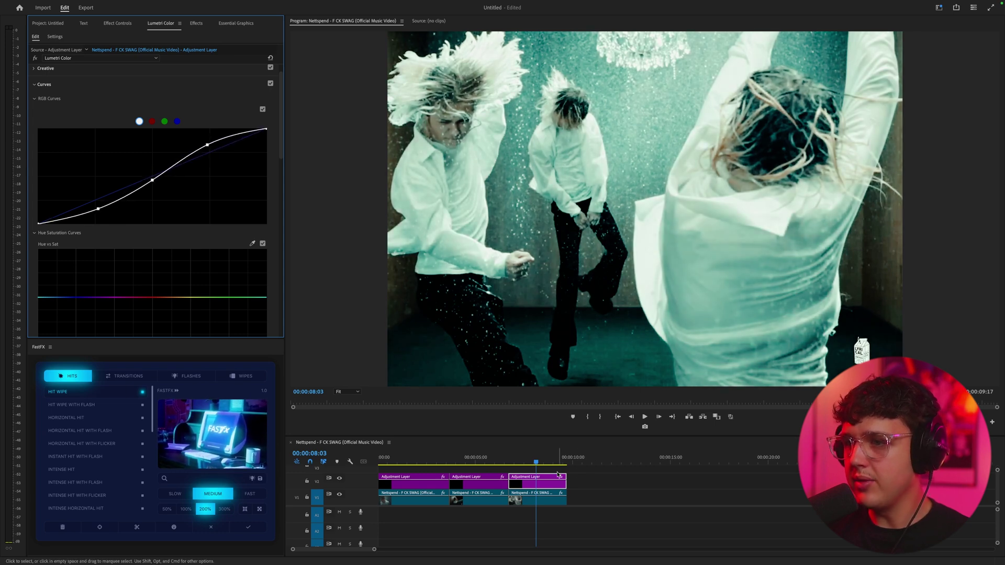
Toggle the third adjustment layer segment off and on at two nearby frames to compare the grade with the flat footage.
{"action": "left_click", "coordinate": [537, 463]}
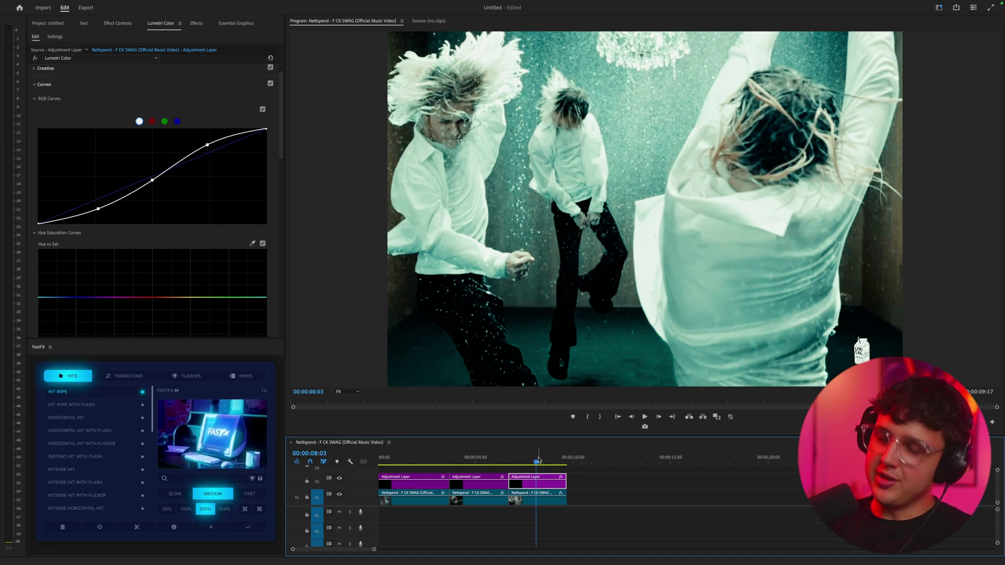
{"action": "key", "text": "shift+super+e"}
{"action": "key", "text": "shift+super+e"}
{"action": "mouse_move", "coordinate": [535, 465]}
{"action": "left_mouse_down"}
{"action": "mouse_move", "coordinate": [518, 465]}
{"action": "mouse_move", "coordinate": [539, 463]}
{"action": "left_mouse_up"}
{"action": "left_click", "coordinate": [538, 480]}
{"action": "key", "text": "shift+super+e"}
{"action": "key", "text": "shift+super+e"}
Deselect the adjustment layer and scrub from the first clip to the third to review all the grades.
{"action": "left_click", "coordinate": [591, 476]}
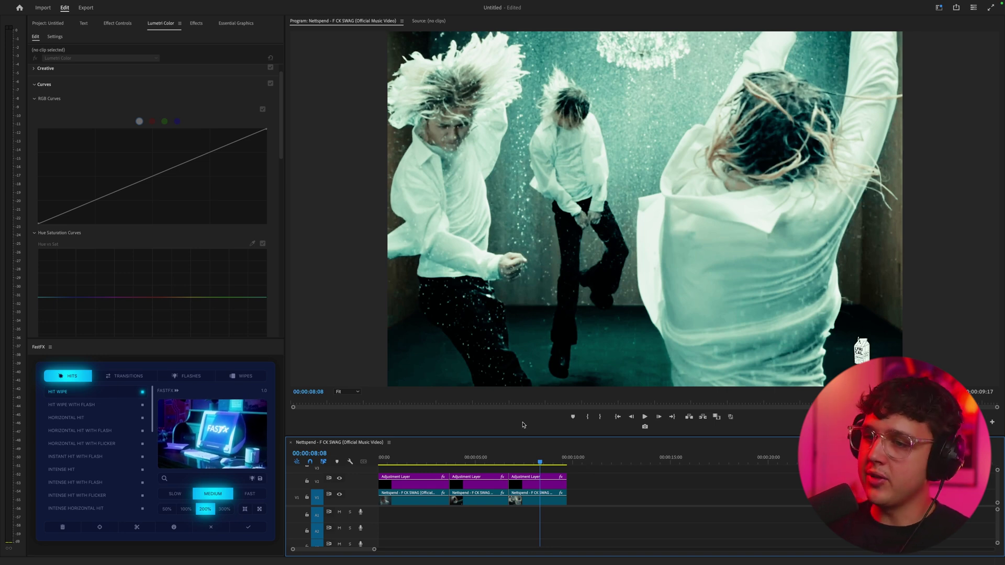
{"action": "left_click_drag", "start_coordinate": [409, 462], "coordinate": [544, 465]}
{"action": "left_click", "coordinate": [165, 354]}
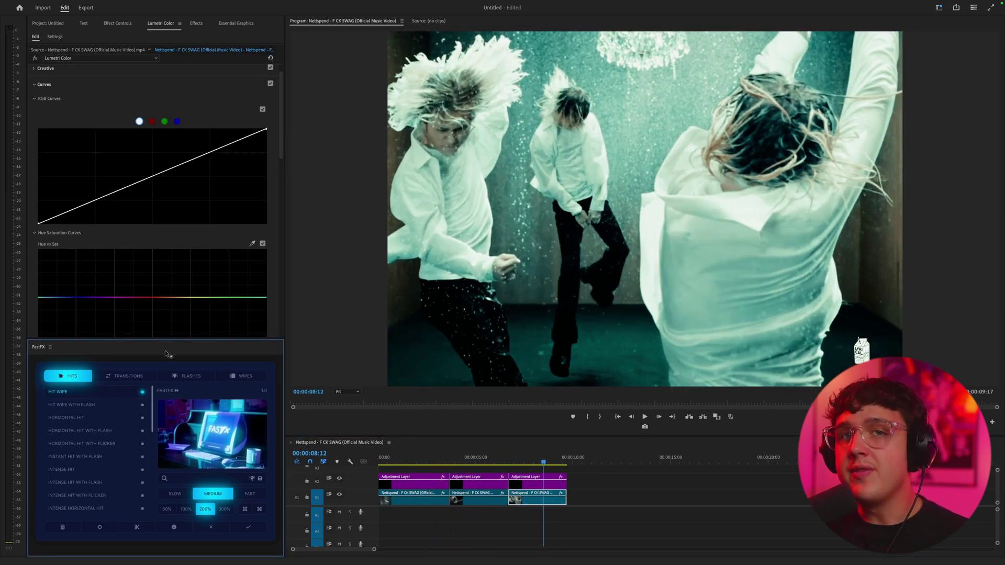